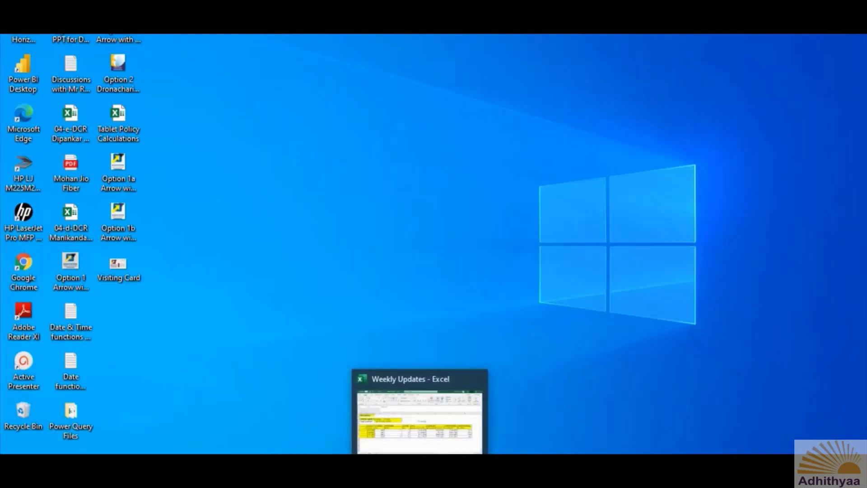
Switch to the Weekly Updates workbook in Excel and look over the Week 5 sheet.
click(420, 474)
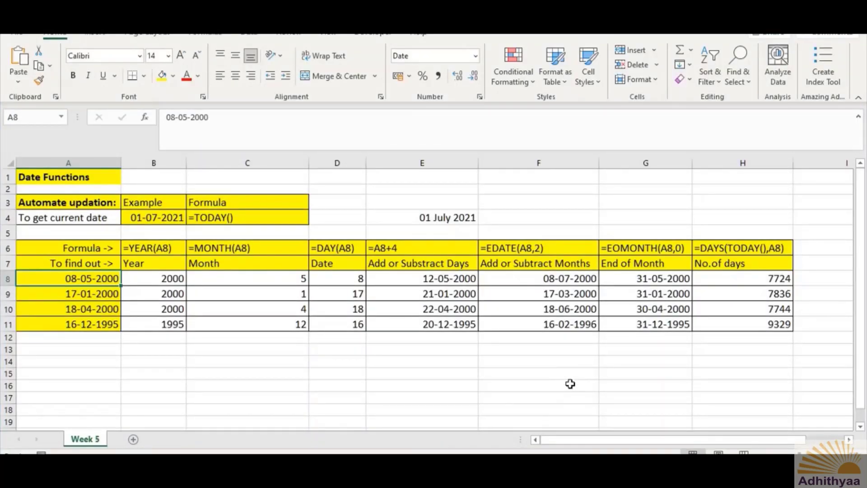
scroll(411, 370, down, 5)
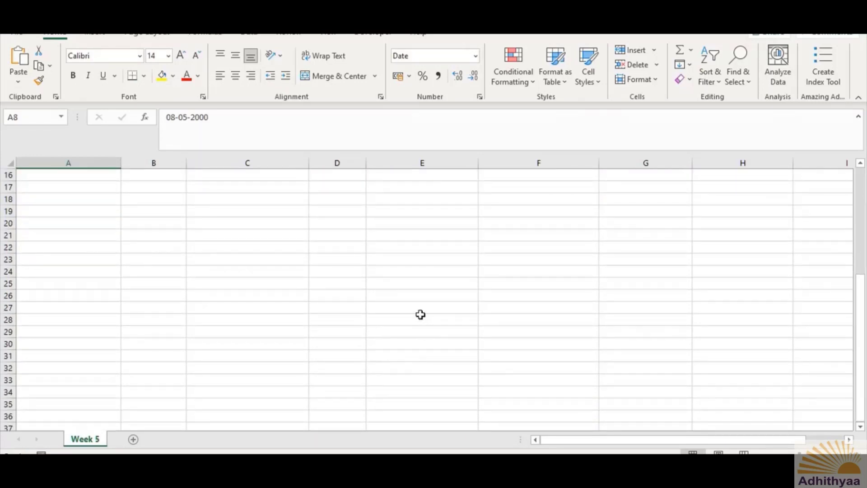
scroll(420, 312, up, 5)
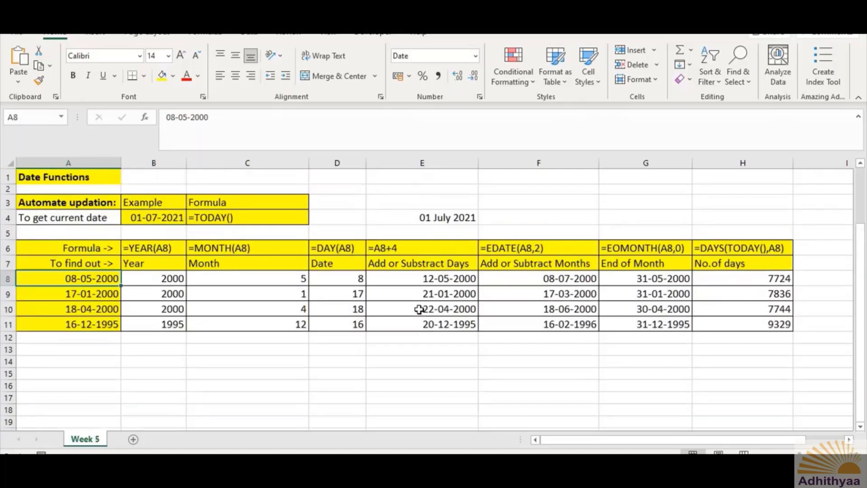
Enter the date 30/6/2020 in the empty cell J3, outside the date functions table.
click(849, 439)
scroll(849, 439, right, 8)
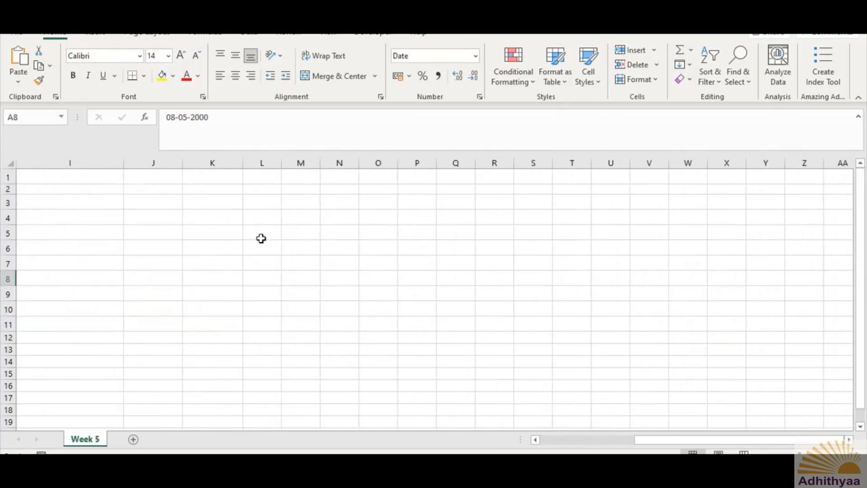
click(159, 203)
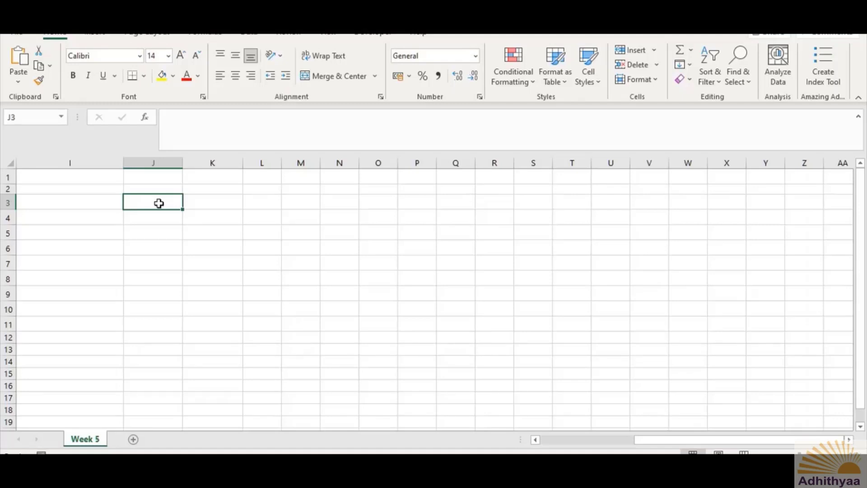
text(30)
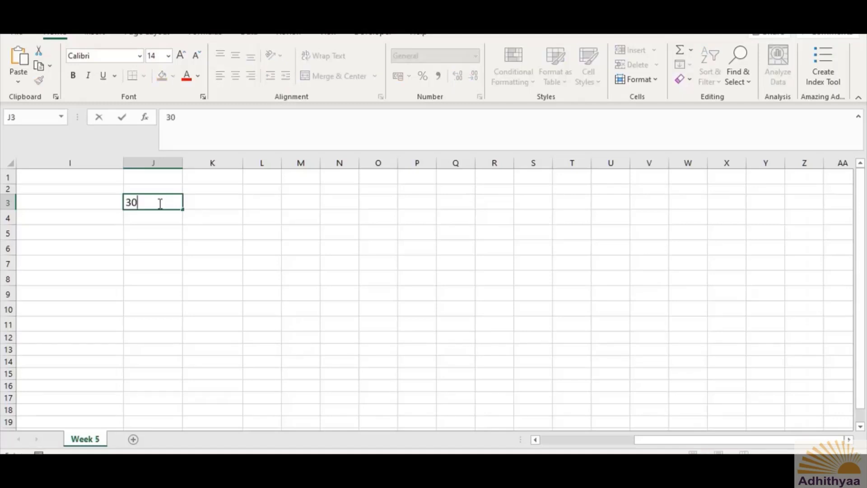
text(/6/2020)
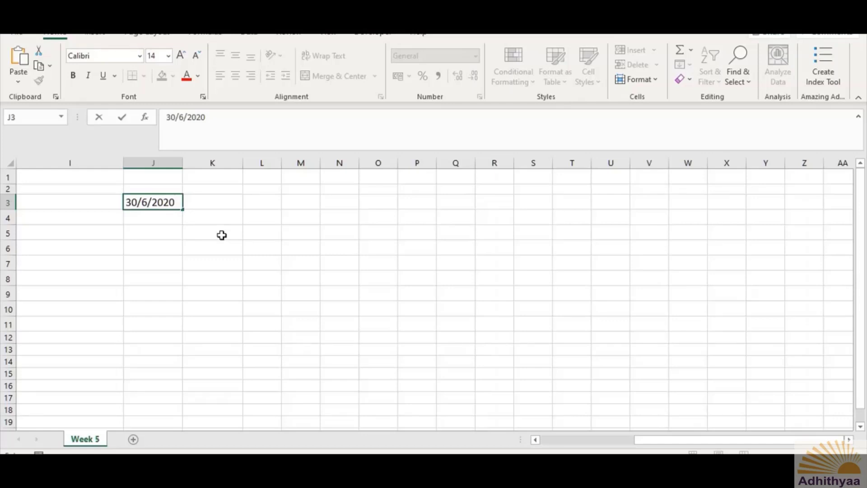
key(Return)
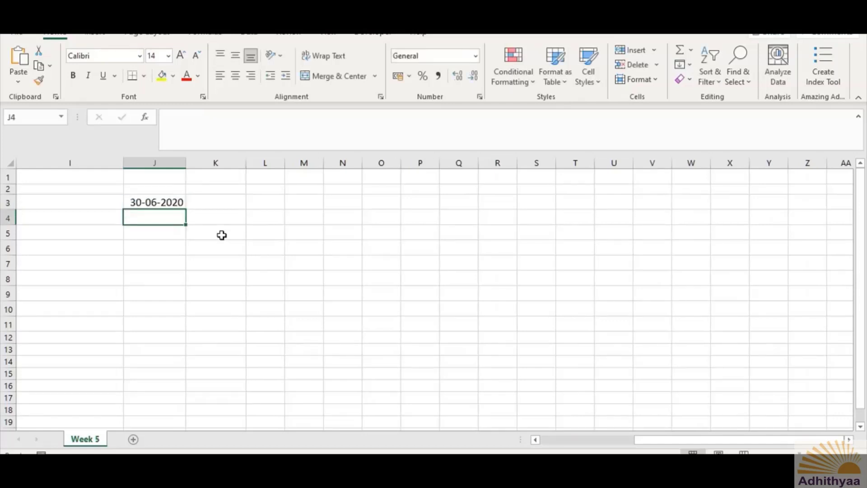
Apply the Short Date number format to the date in cell J3.
click(172, 200)
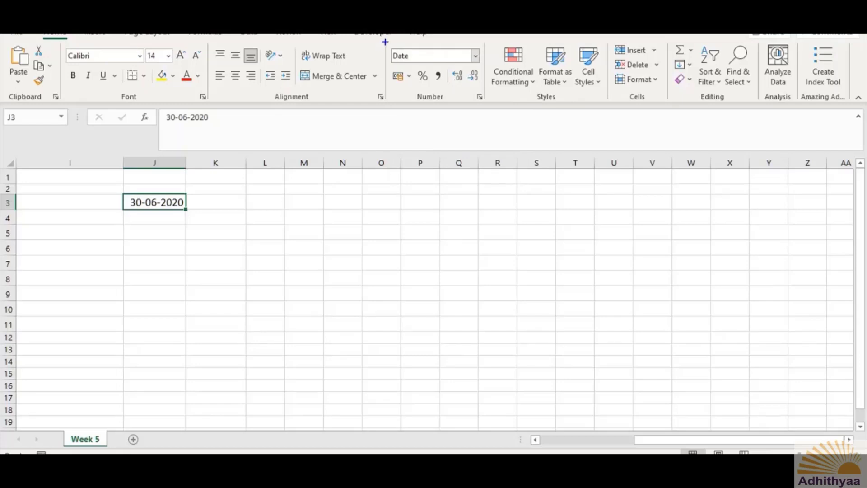
drag(385, 41, 486, 102)
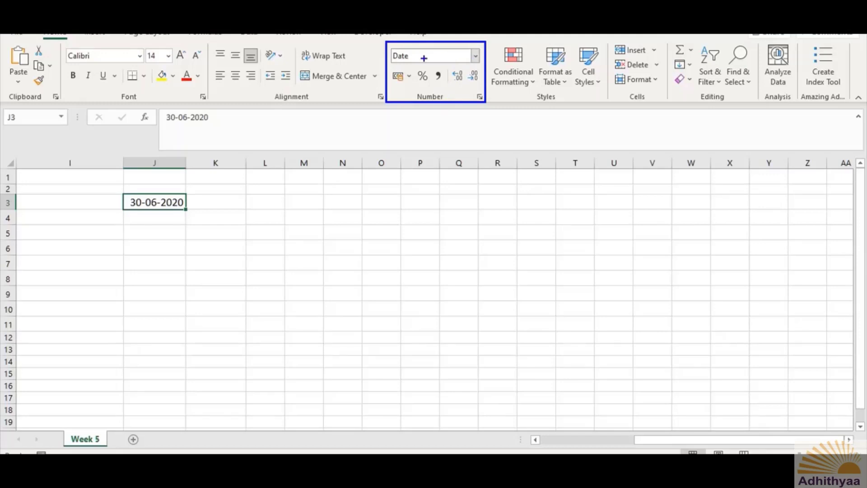
click(476, 56)
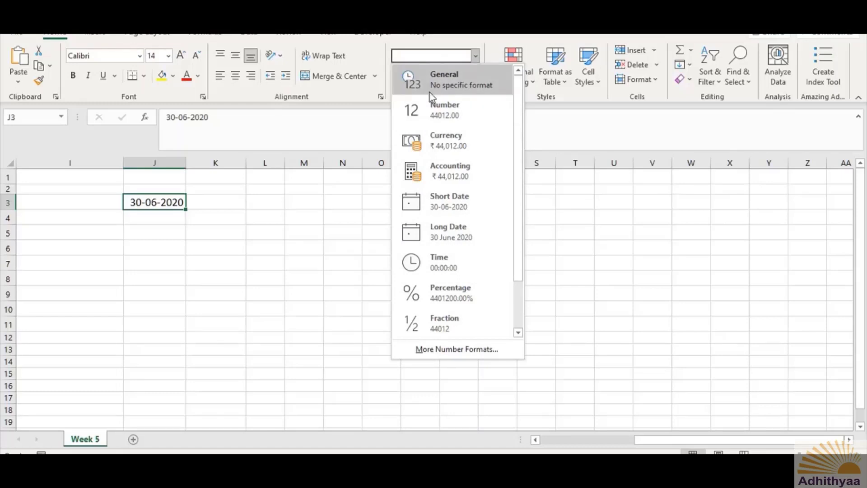
click(449, 201)
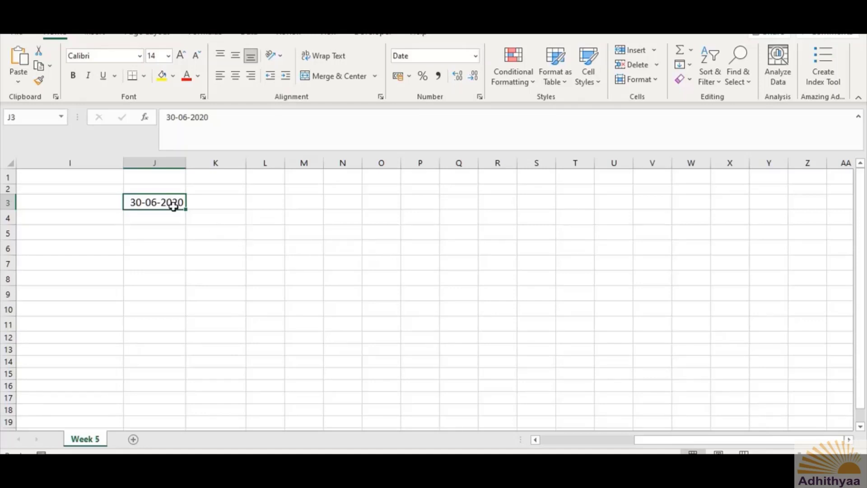
Format cell J3 as General to show the date's serial number, and return it to Short Date.
click(476, 56)
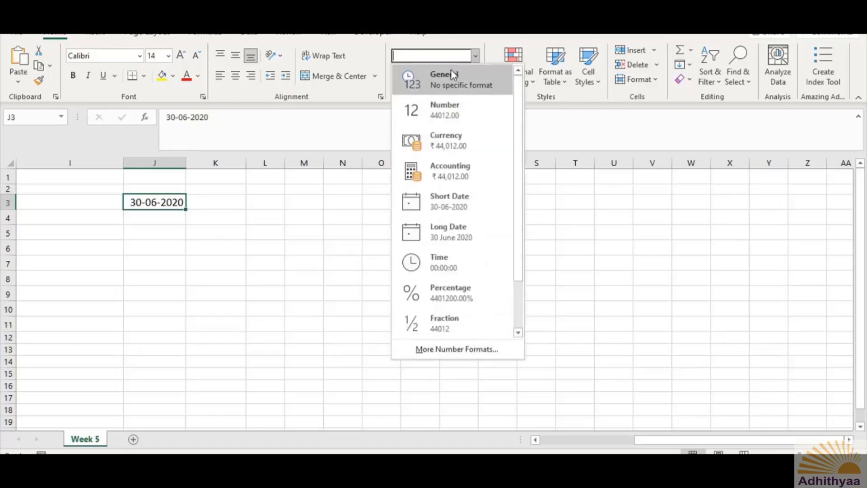
click(449, 70)
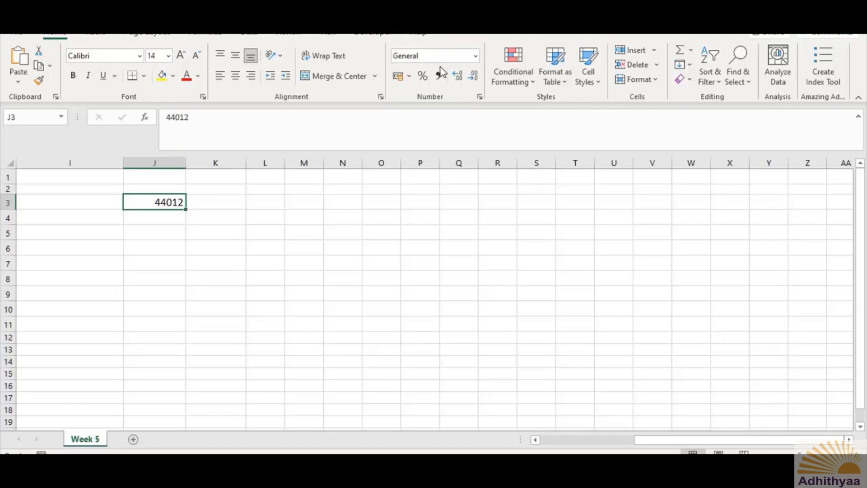
click(476, 56)
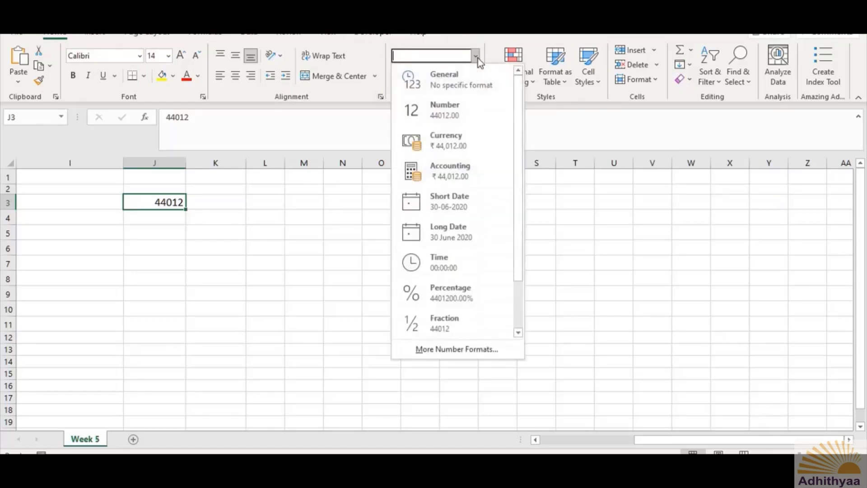
click(452, 203)
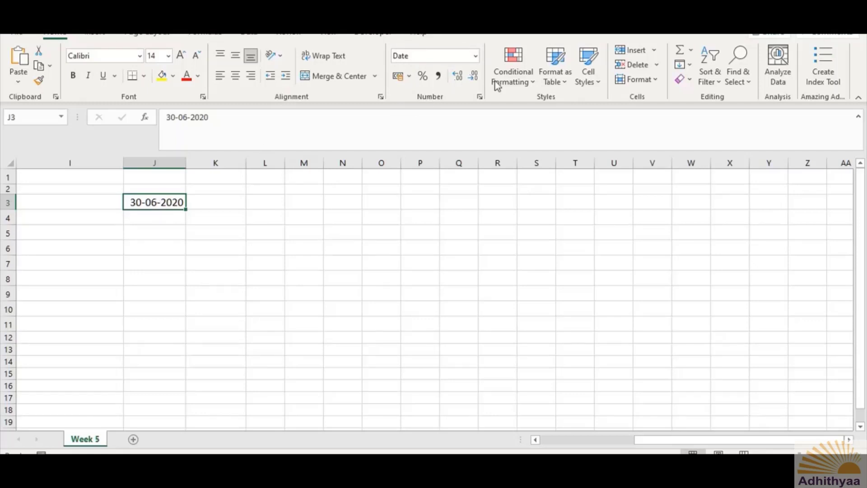
Format cell J3 as Long Date and replace its content with the date 12/12/2020.
click(475, 56)
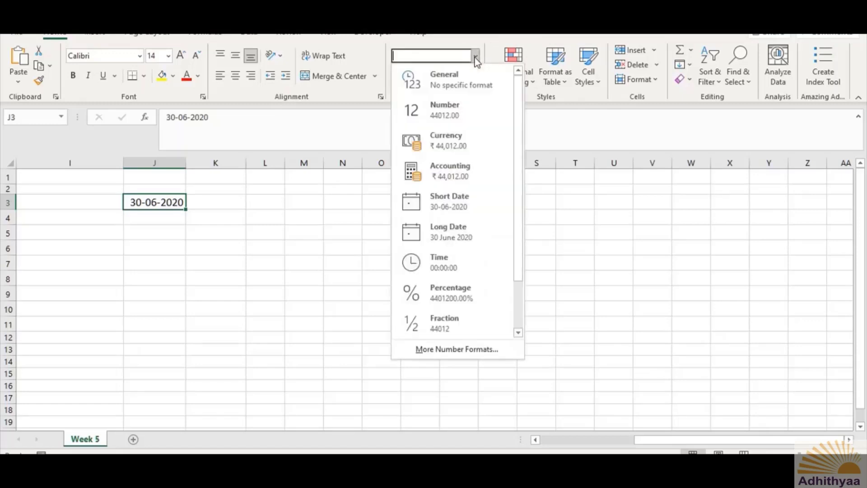
click(443, 241)
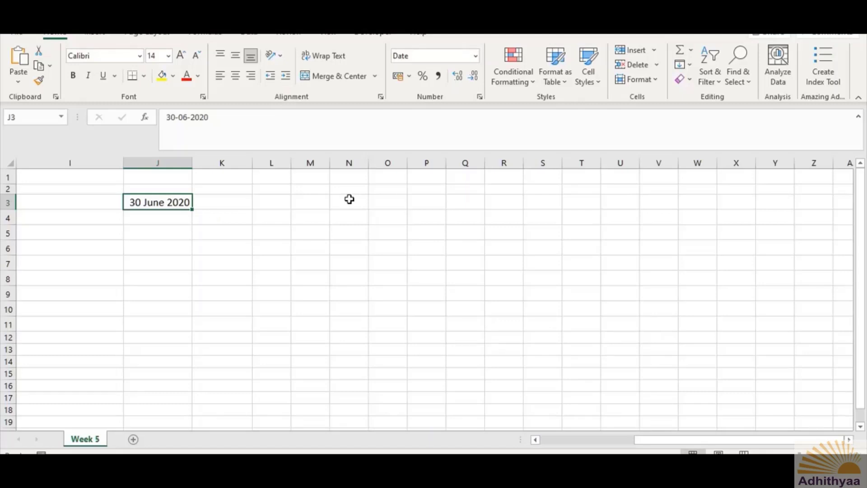
text(12)
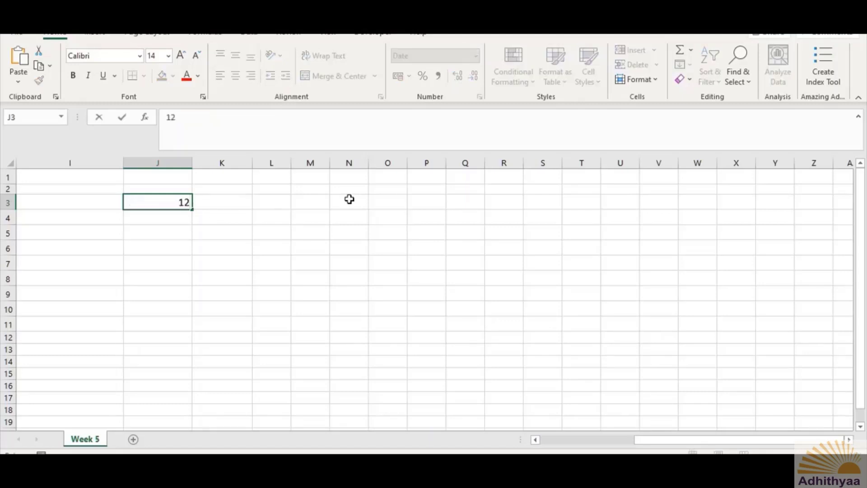
text(/12/202)
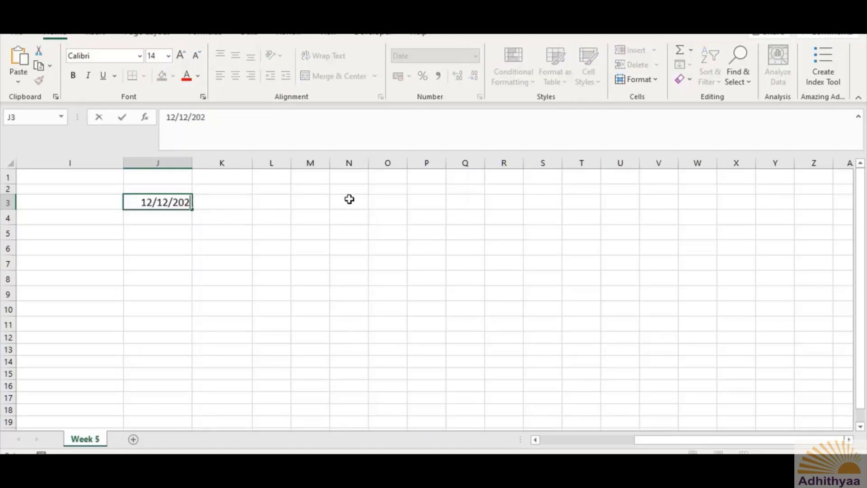
text(0)
key(Return)
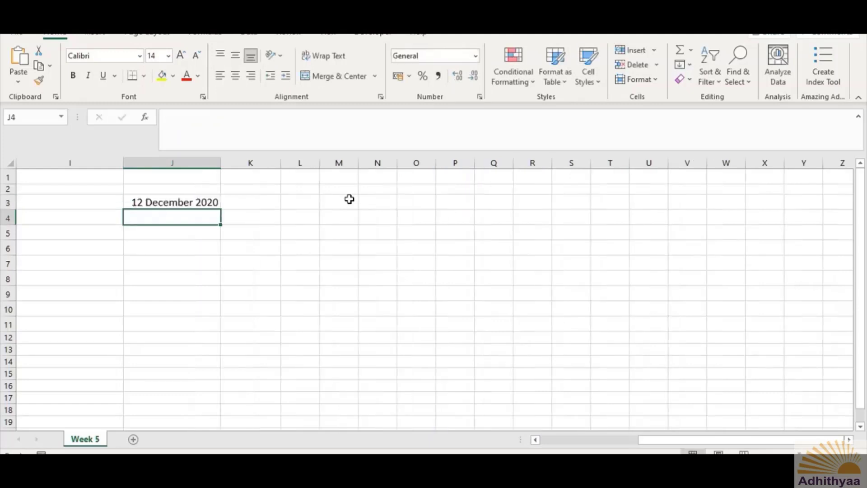
Clear the sample date from cell J3.
click(194, 202)
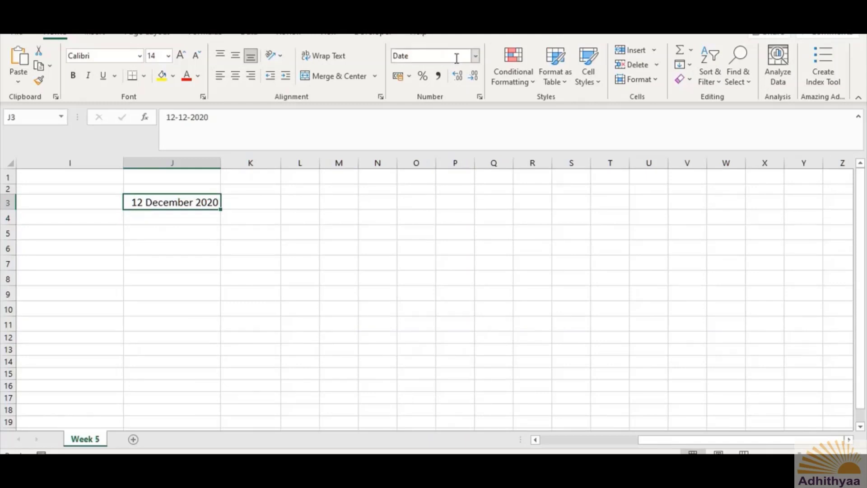
click(423, 56)
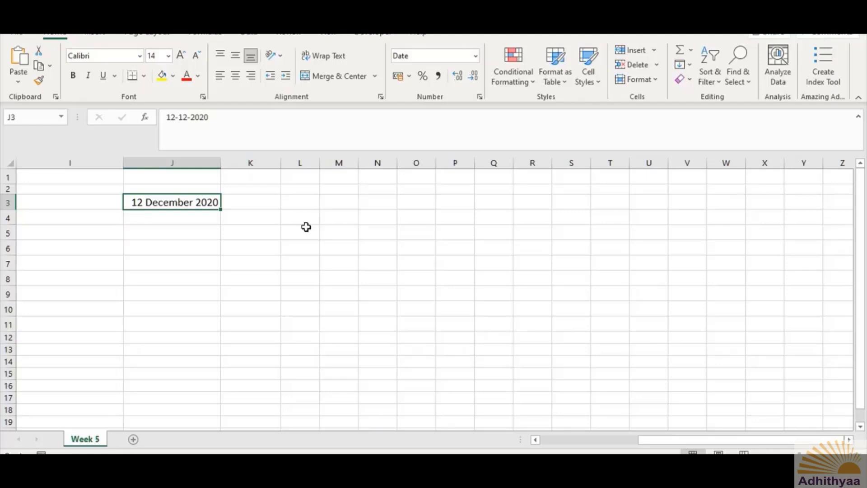
key(Delete)
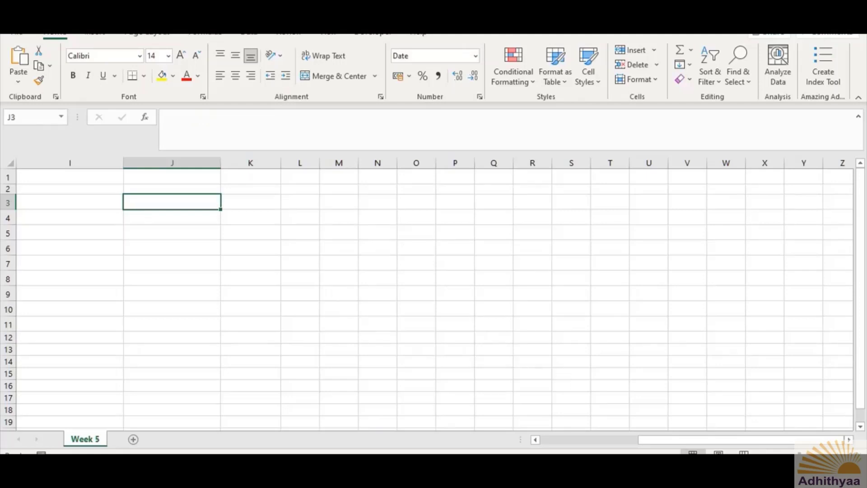
Clear the date in cell E4, beside the current-date example above the table.
drag(731, 440, 630, 448)
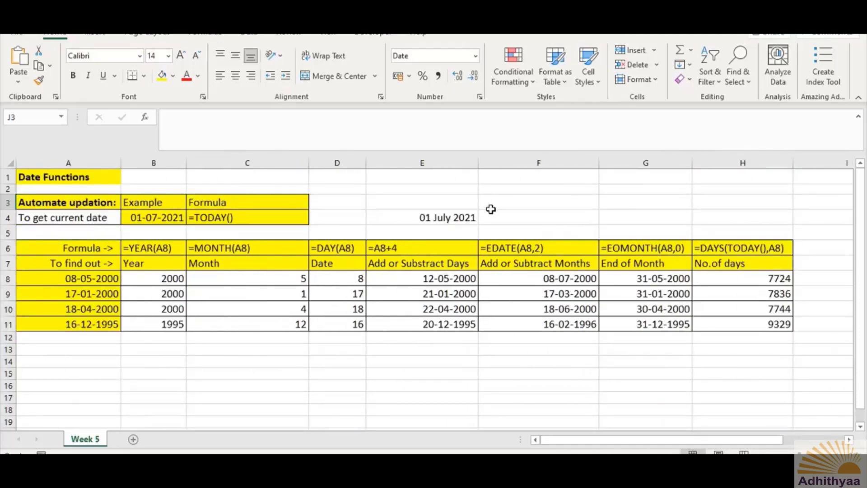
click(438, 218)
key(Delete)
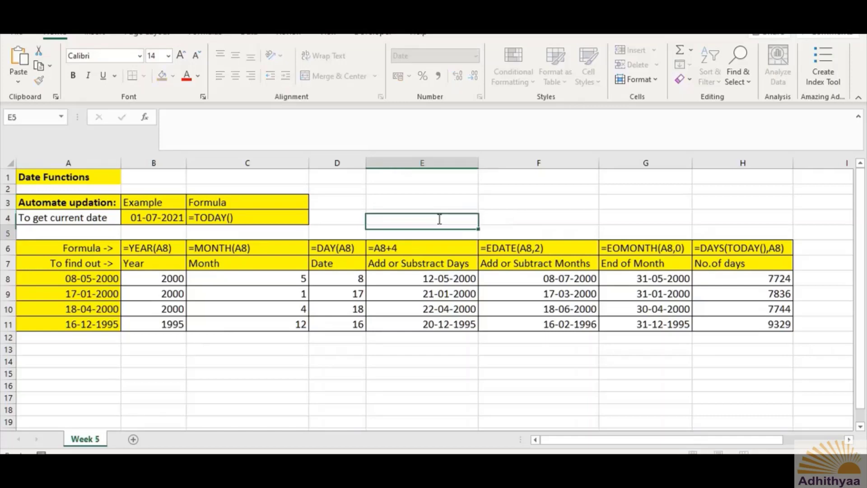
key(Up)
key(Up)
key(Down)
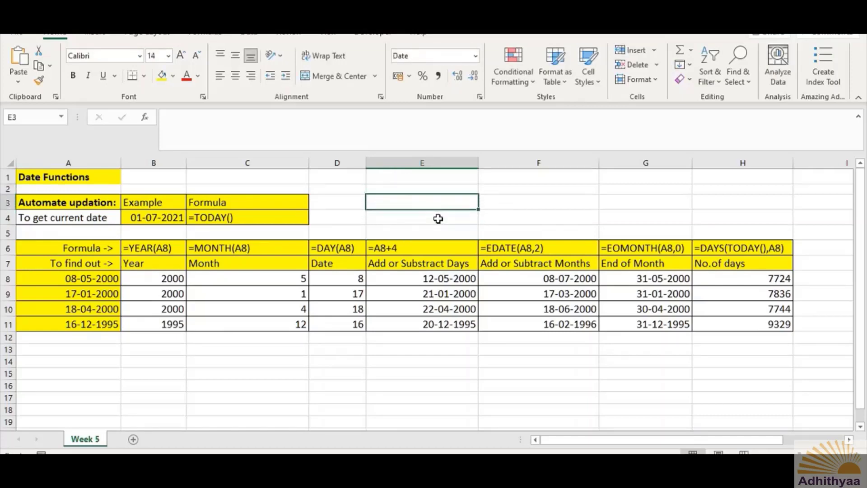
key(Left)
key(Left)
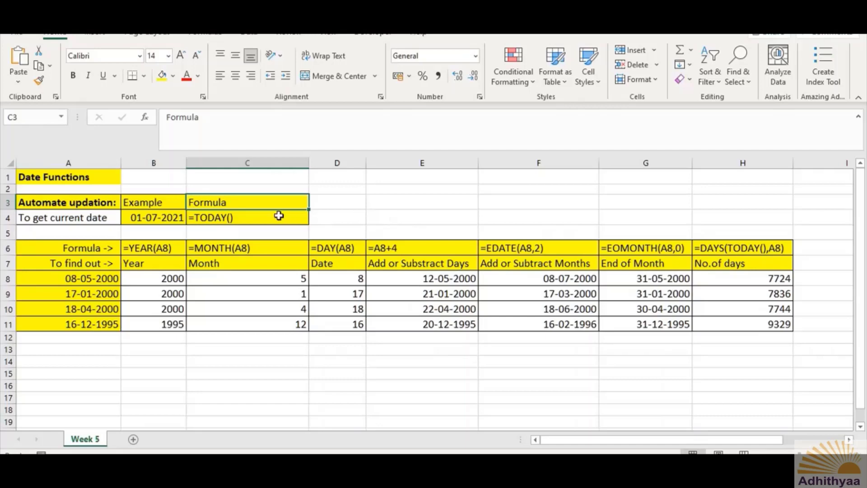
Enter the formula =TODAY() in cell E4 and select that cell to show its formula.
click(396, 214)
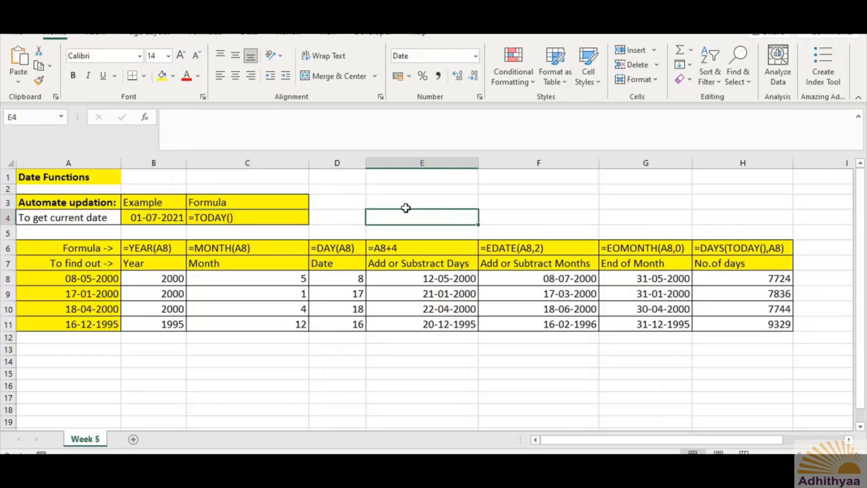
text(=today)
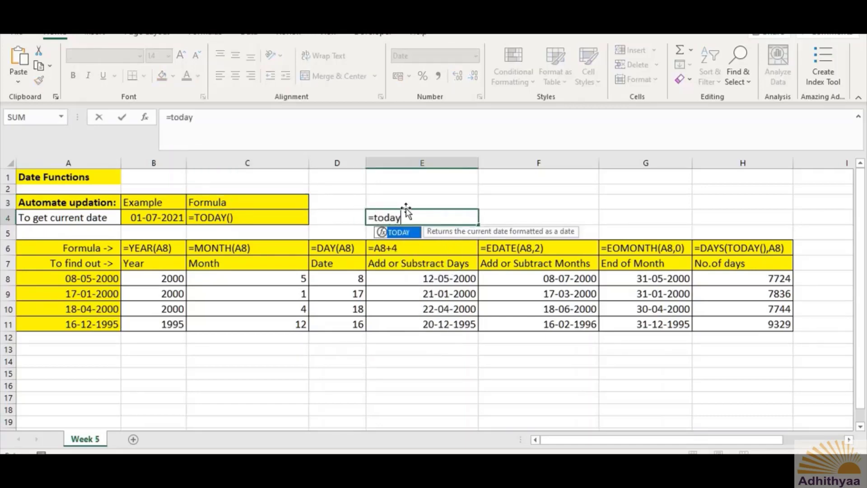
text(()
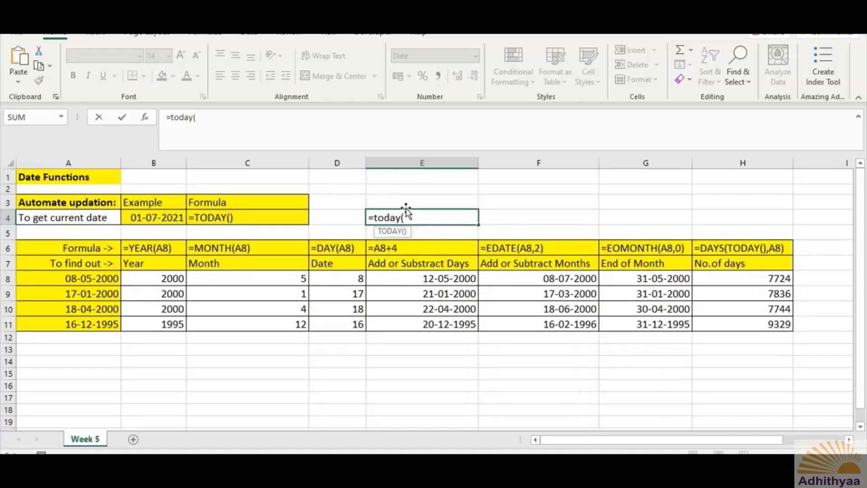
text())
key(Return)
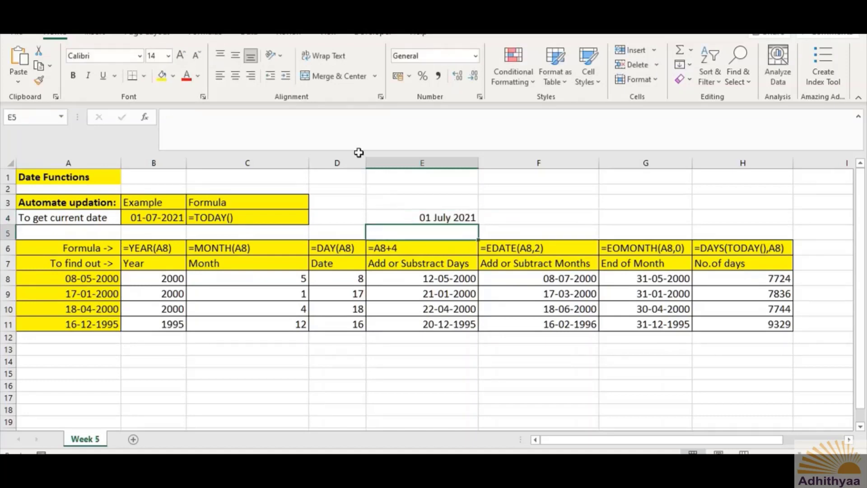
click(443, 219)
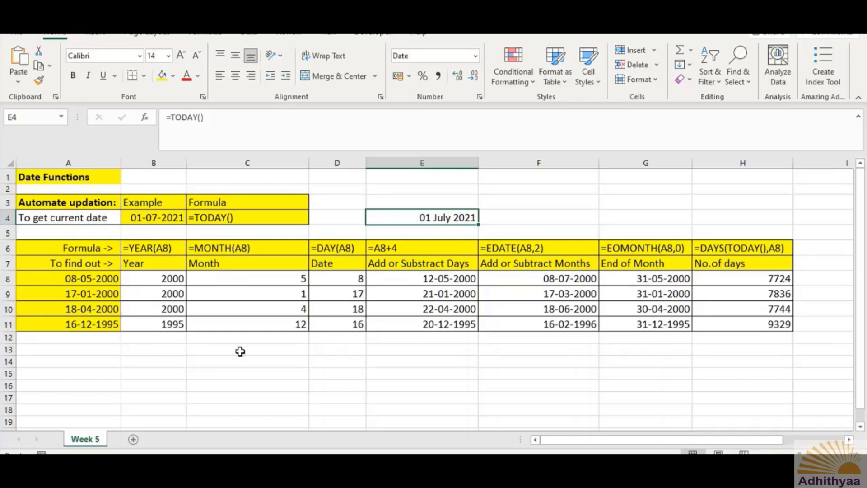
Select the formula row A6:H6 to review the formulas used for each date column.
click(38, 246)
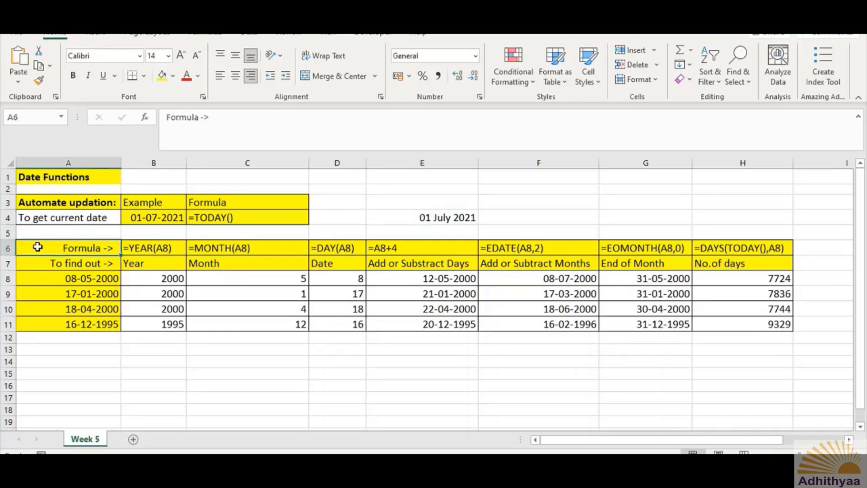
mouse_move(57, 249)
mouse_down()
mouse_move(582, 261)
mouse_move(751, 257)
mouse_move(768, 248)
mouse_up()
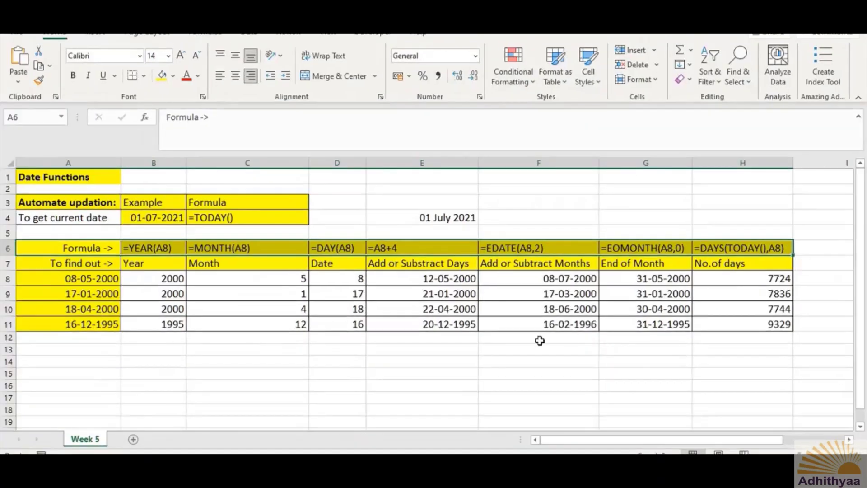
Examine the row labels and the four sample dates in column A of the date functions table.
click(231, 339)
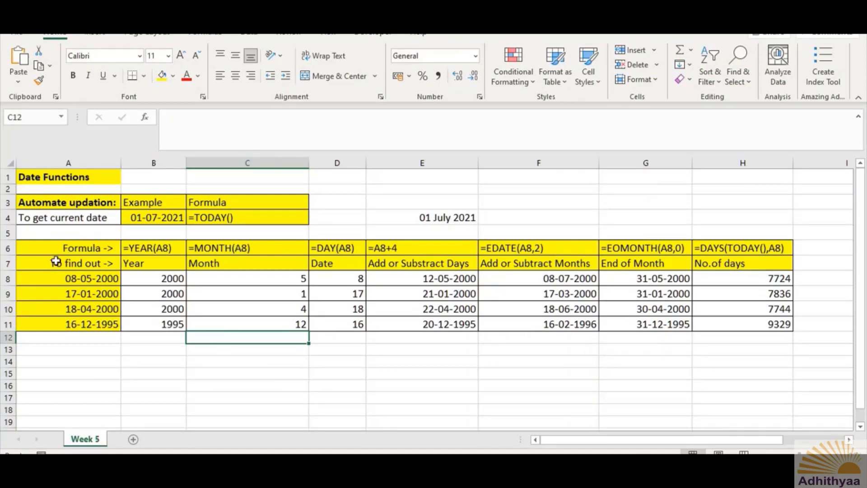
click(39, 264)
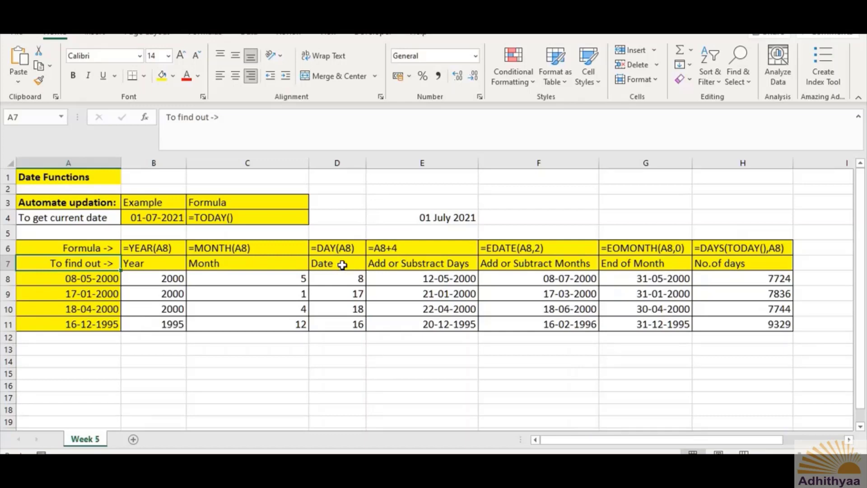
click(48, 281)
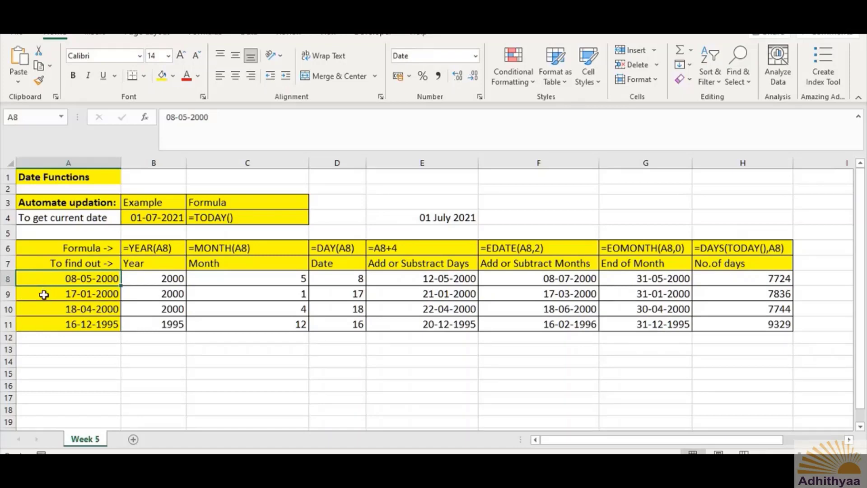
click(43, 297)
click(43, 307)
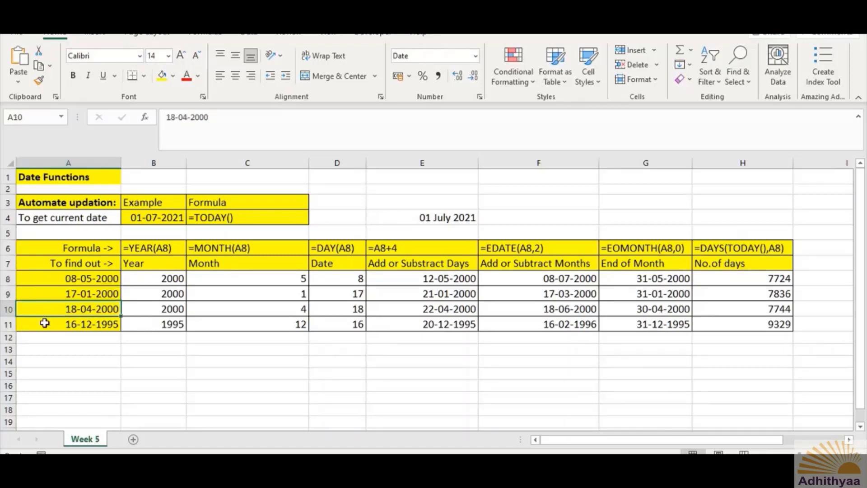
click(43, 323)
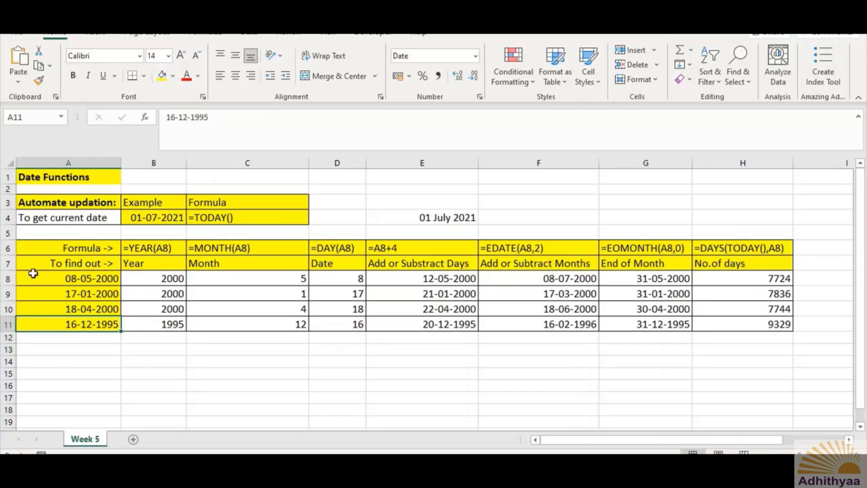
click(43, 264)
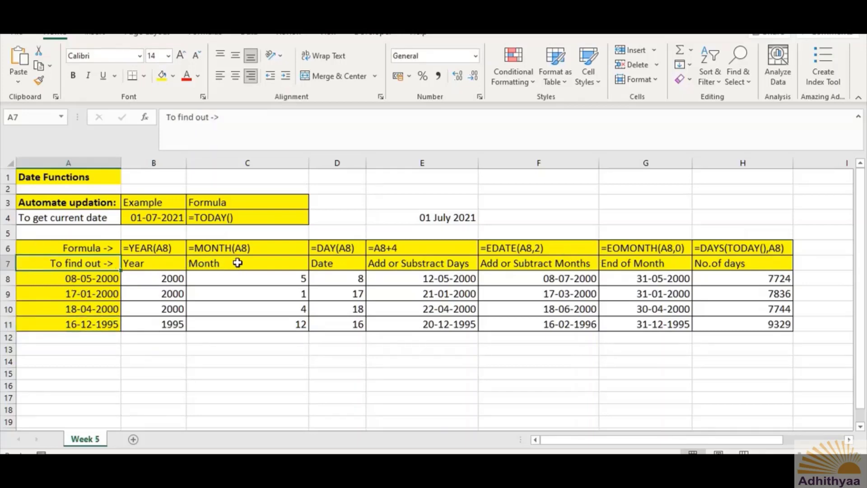
click(59, 248)
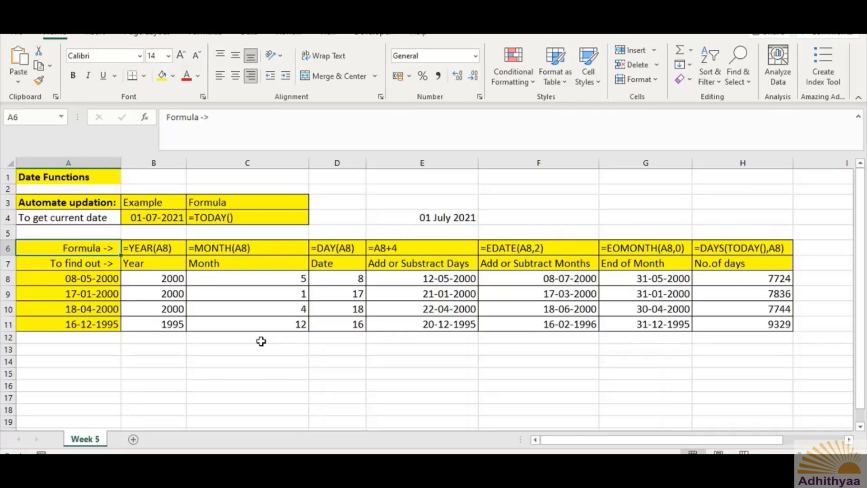
Copy the whole date functions table A6:H11 and paste it below, starting at cell A16.
drag(62, 248, 737, 317)
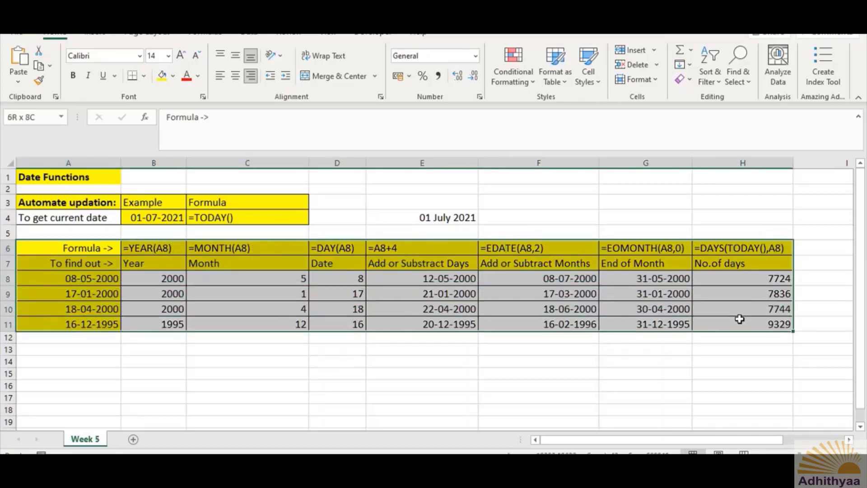
right_click(374, 273)
click(433, 114)
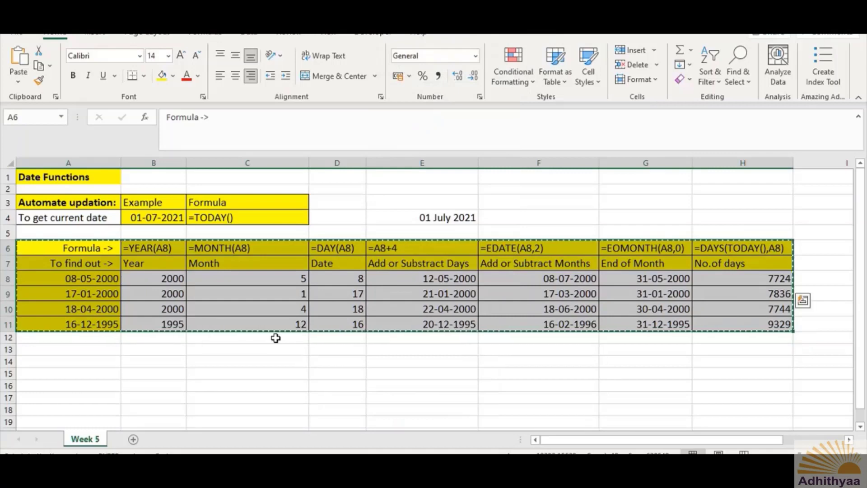
scroll(276, 338, down, 1)
click(44, 344)
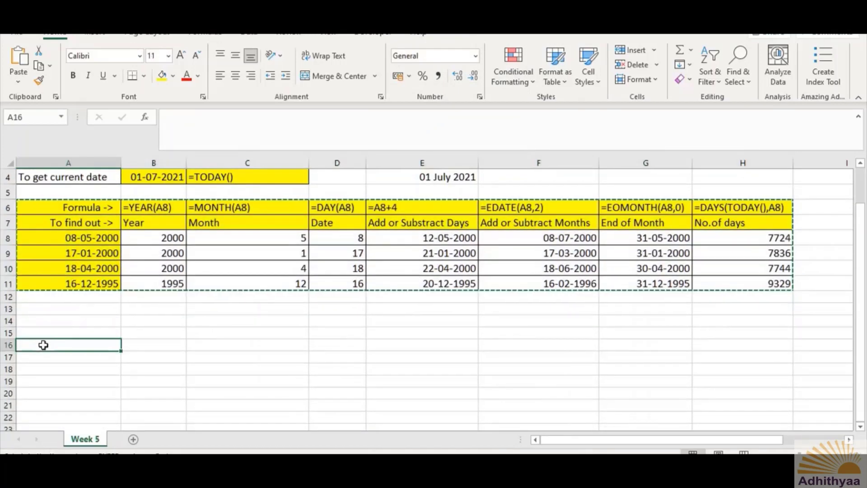
right_click(43, 345)
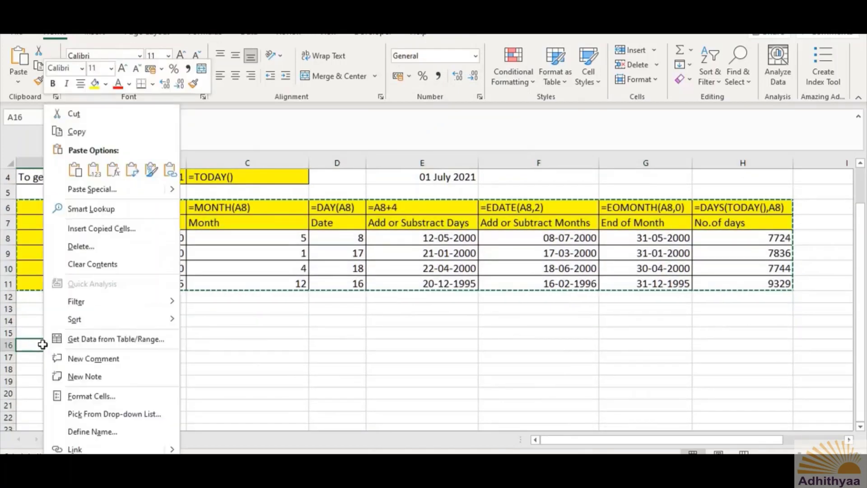
click(72, 172)
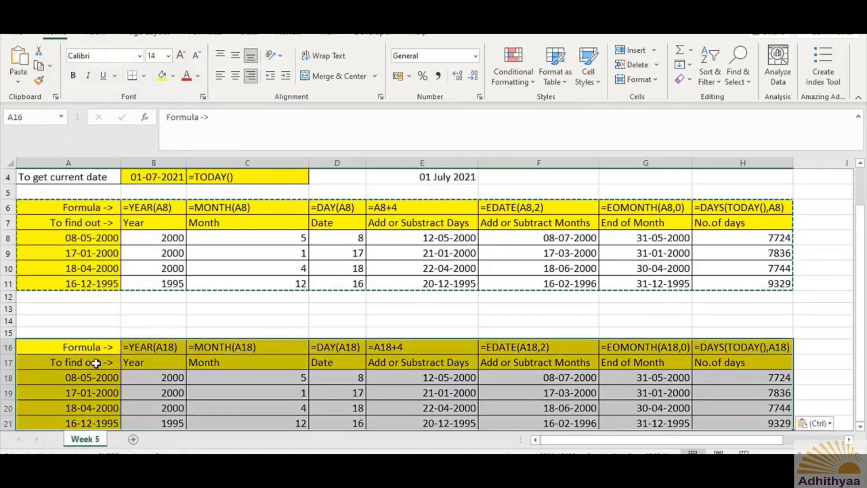
Clear the formula texts in B16:H16 of the copied table.
click(174, 322)
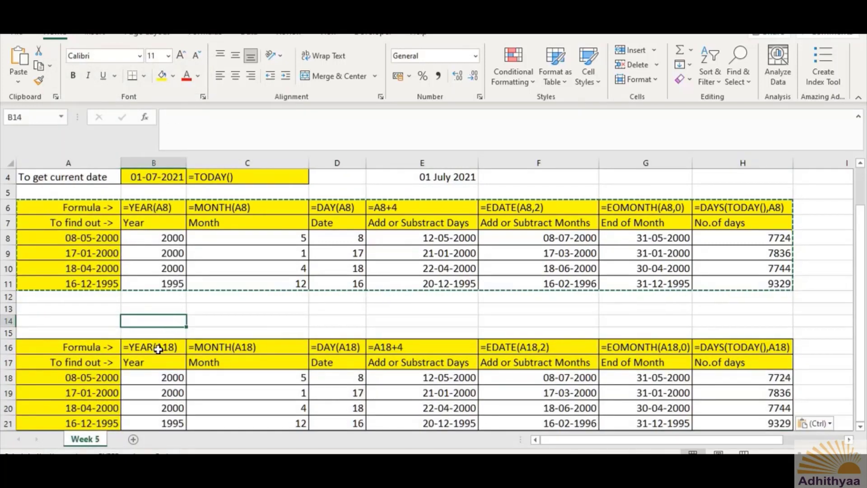
drag(158, 348, 734, 348)
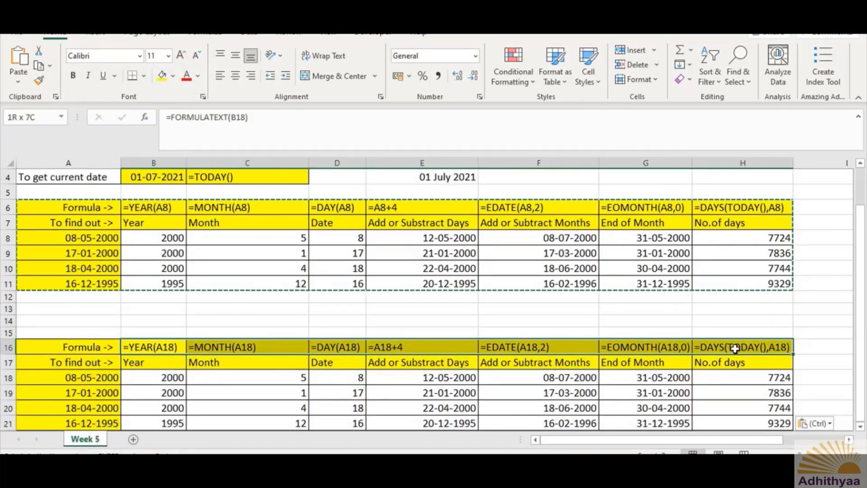
key(Escape)
key(Delete)
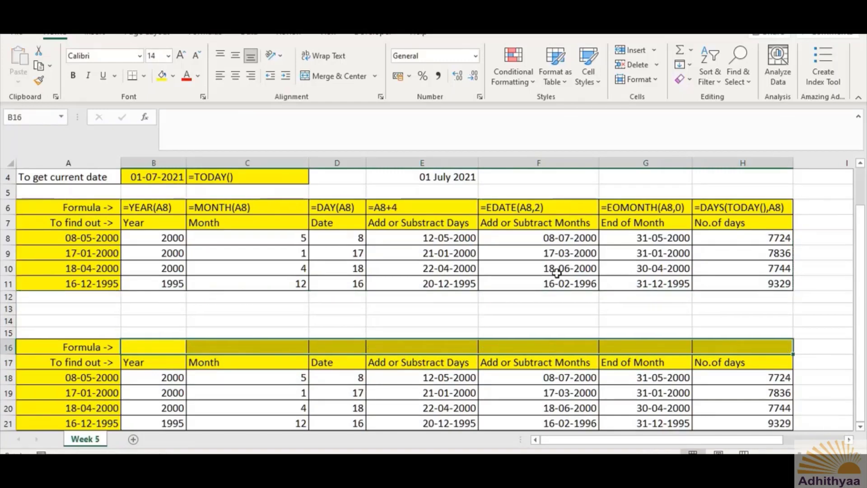
Clear the calculated results in B18:H21 of the copied table, keeping the headings and sample dates.
scroll(556, 272, down, 1)
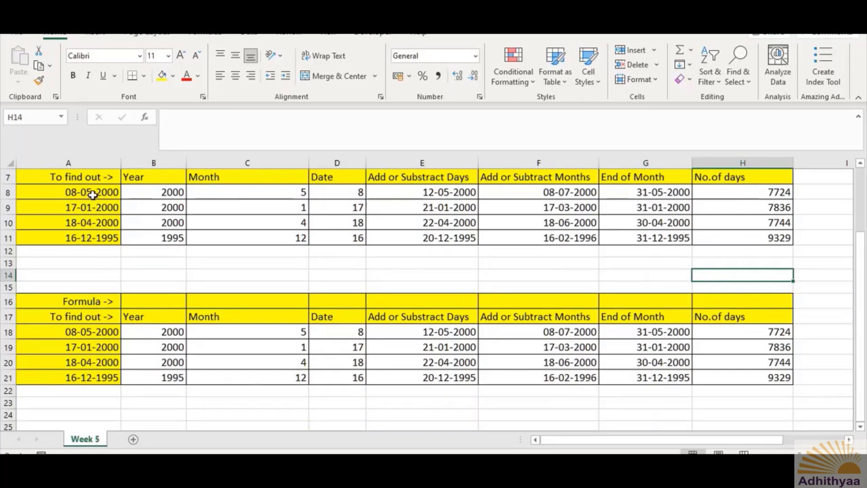
drag(155, 333, 749, 372)
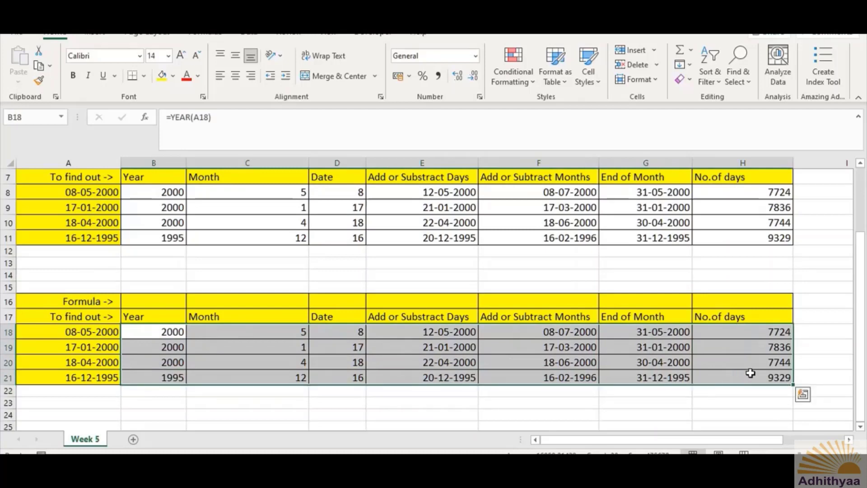
right_click(590, 348)
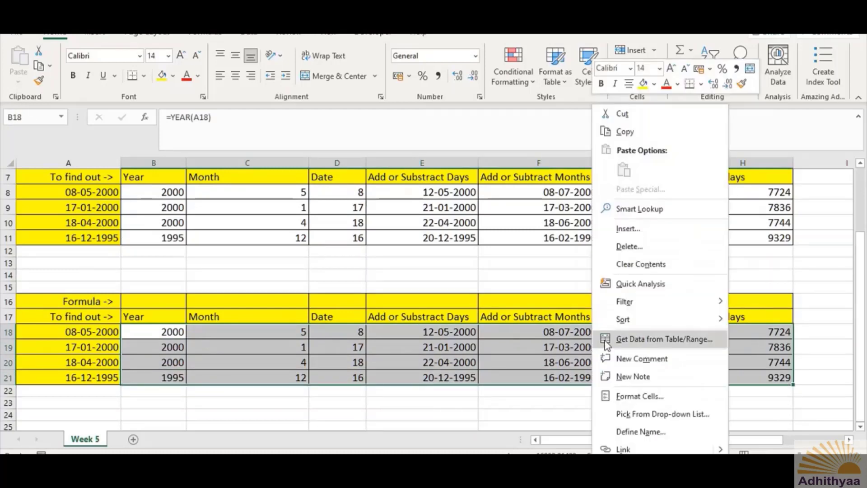
click(671, 267)
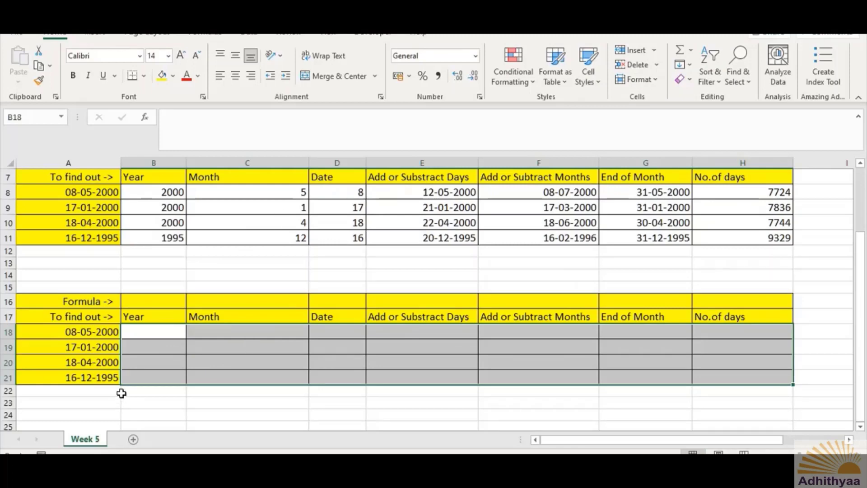
Enter the formula =YEAR(A18) in cell B18 to extract the year of the first sample date.
click(74, 333)
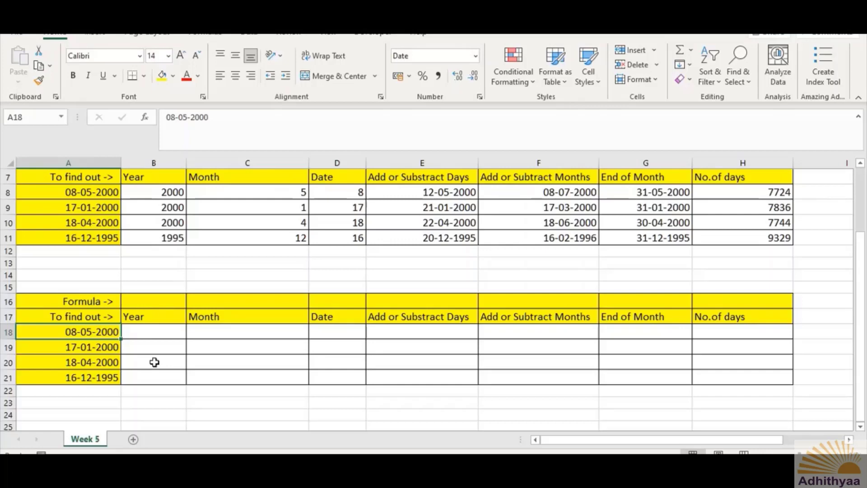
click(158, 332)
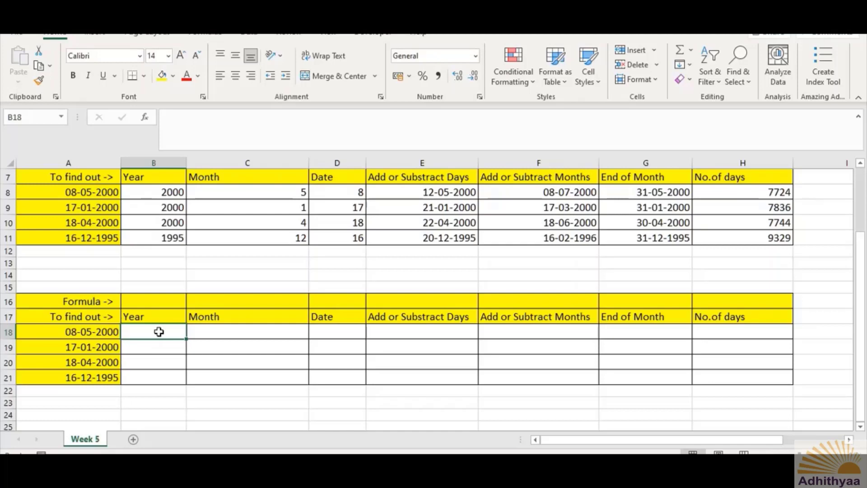
text(=yea)
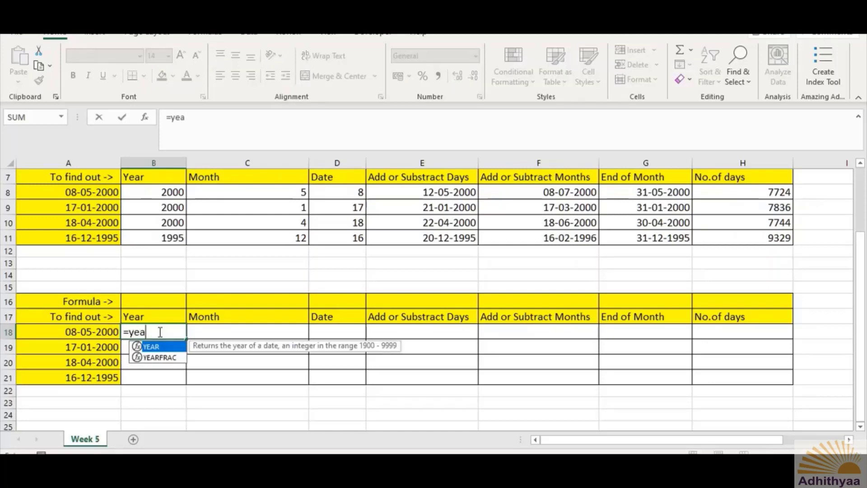
text(r()
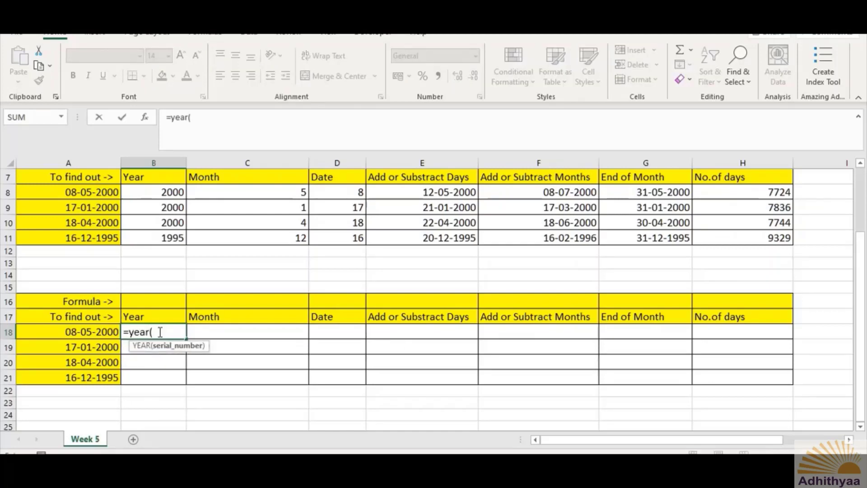
click(83, 330)
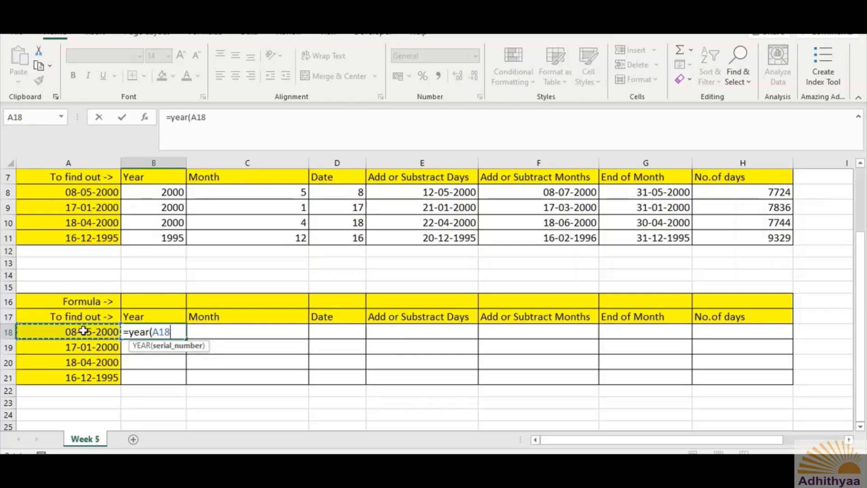
text())
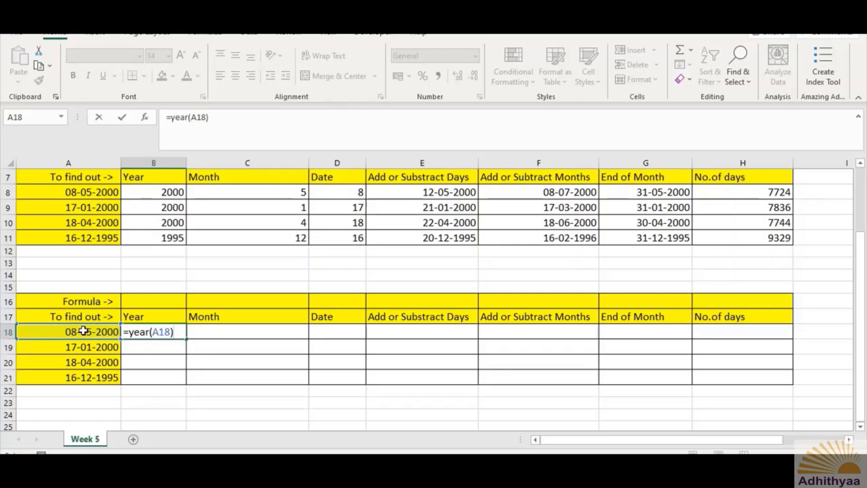
key(Return)
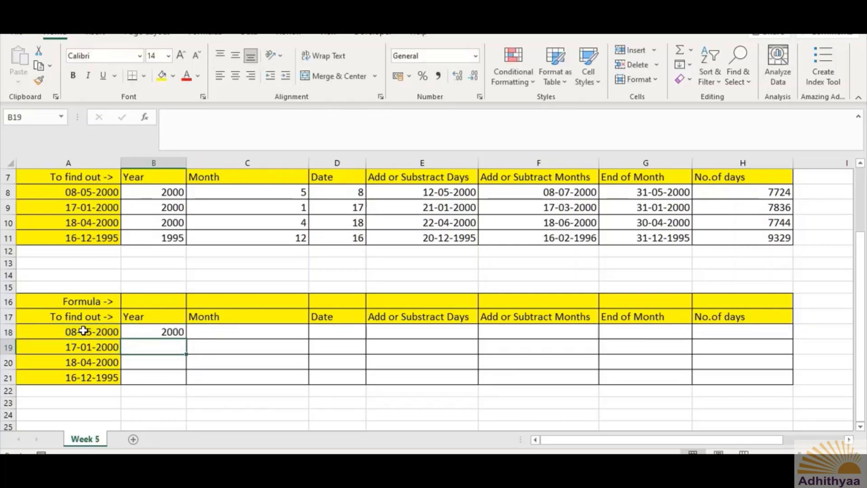
Compare the year formula in cell B18 with the one in cell B8 of the original table.
click(171, 332)
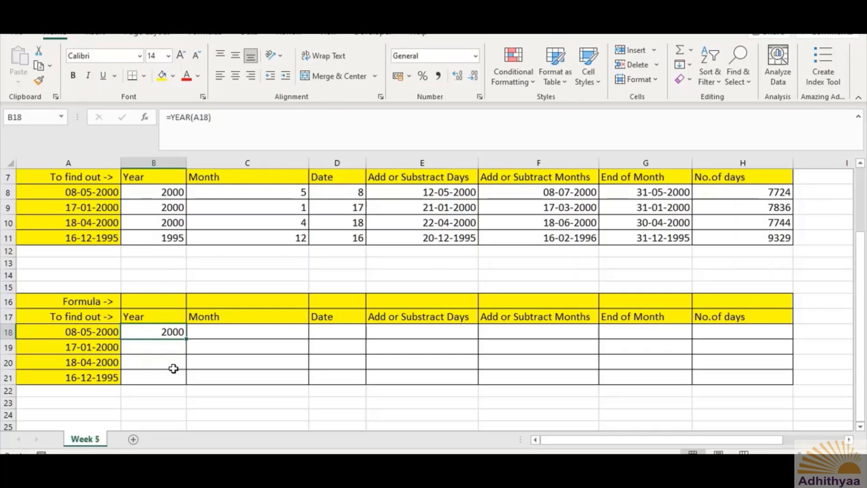
click(160, 192)
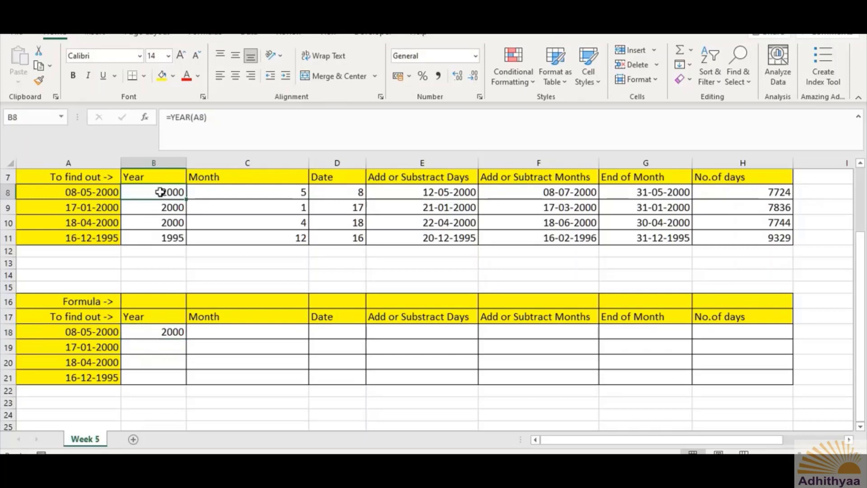
click(171, 333)
click(167, 191)
click(245, 332)
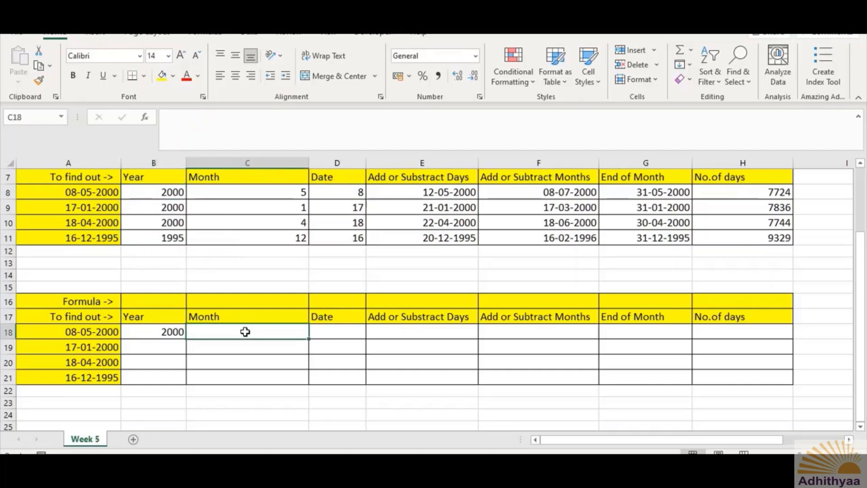
click(157, 333)
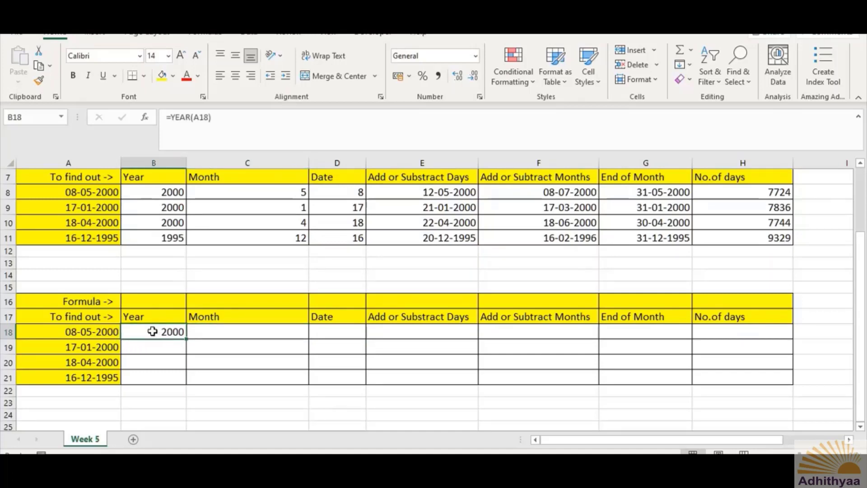
Enter =FORMULATEXT(B18) in cell B16 to show the year formula as text above its column.
click(161, 296)
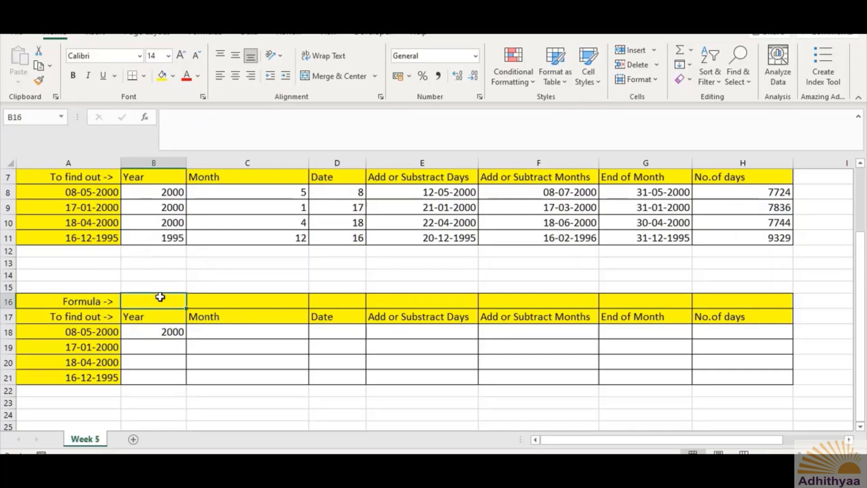
text(=)
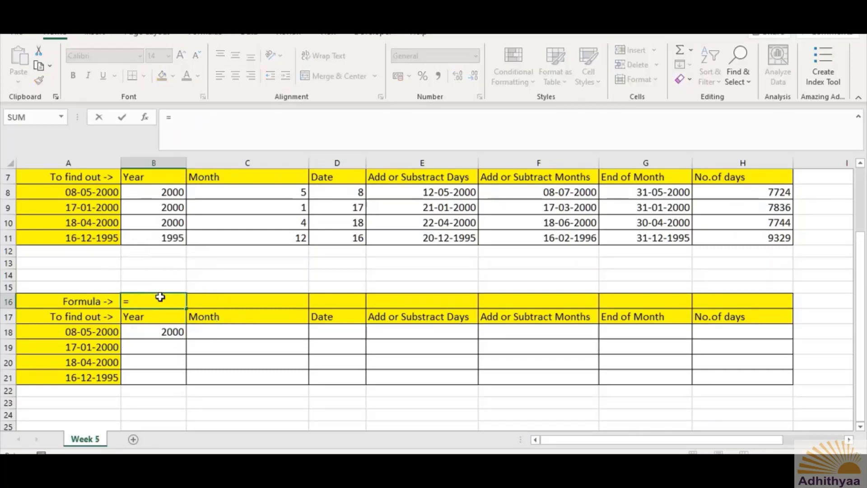
text(formula)
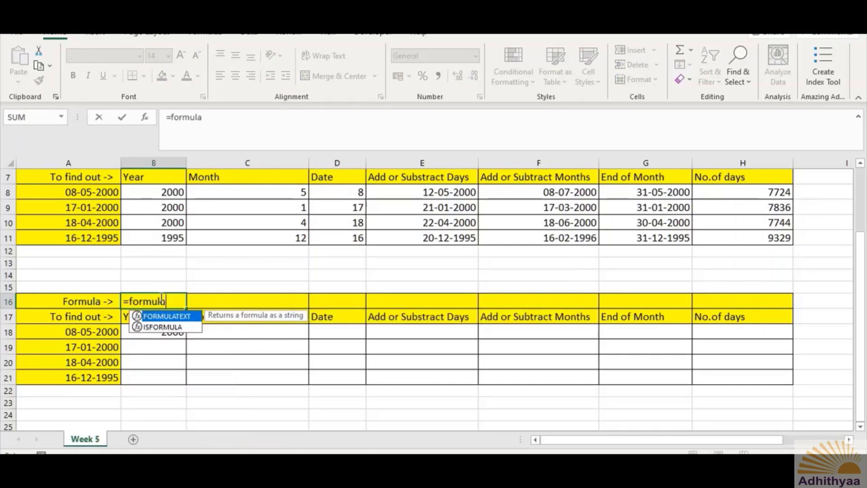
text(text()
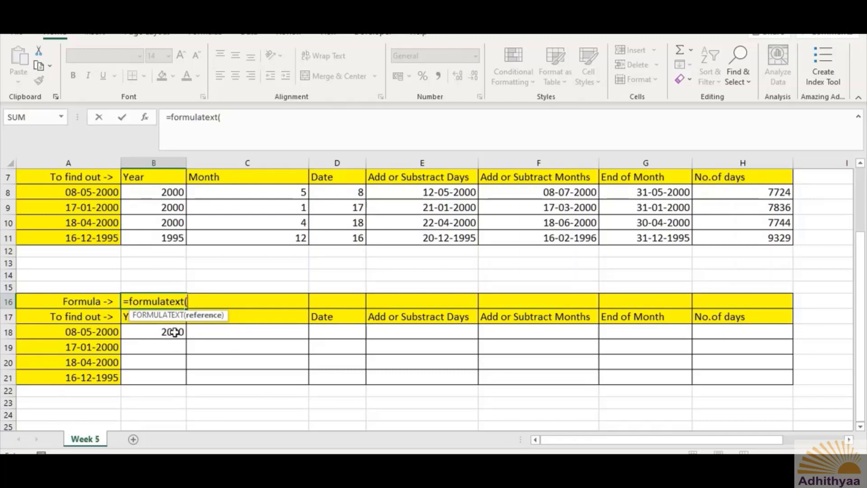
click(175, 331)
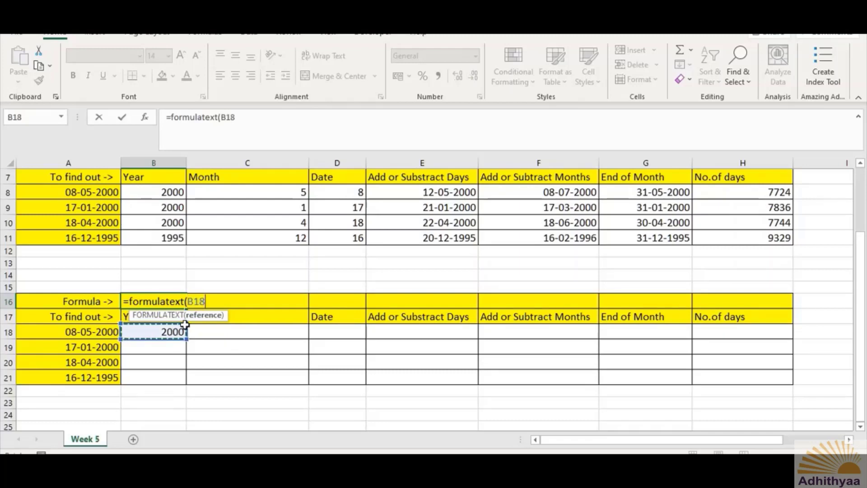
text())
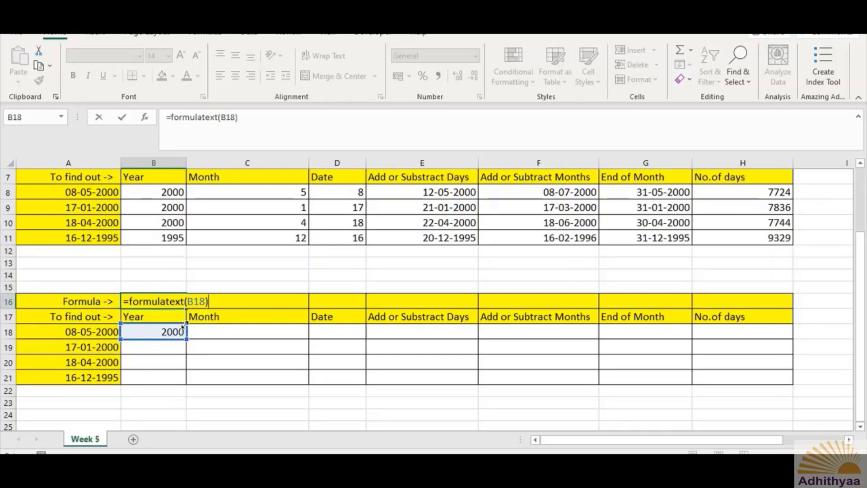
key(Return)
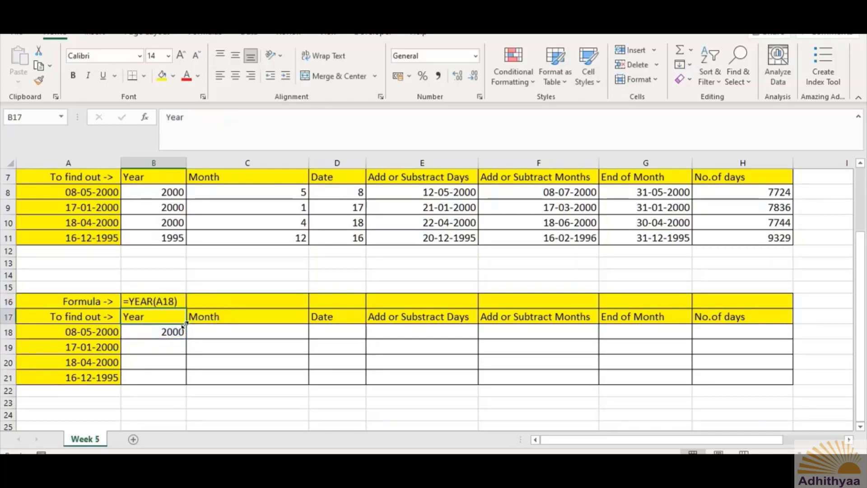
click(134, 302)
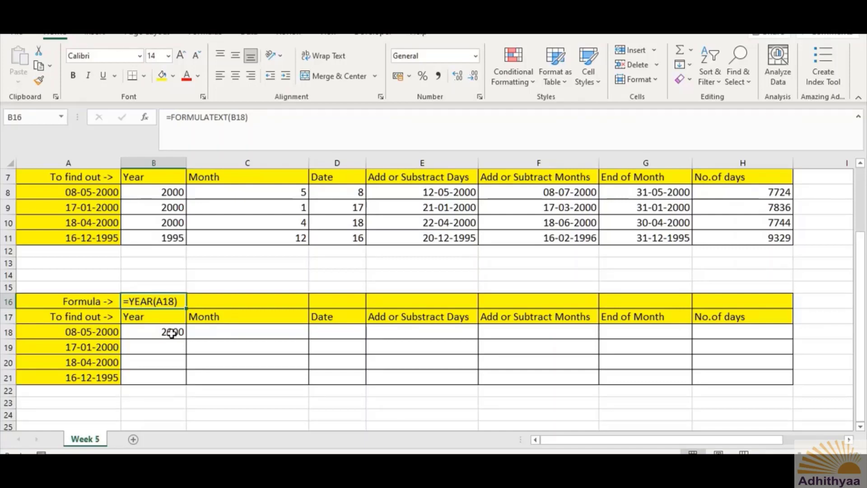
Enter the formula =MONTH(A18) in cell C18 to extract the month of the first sample date.
click(233, 331)
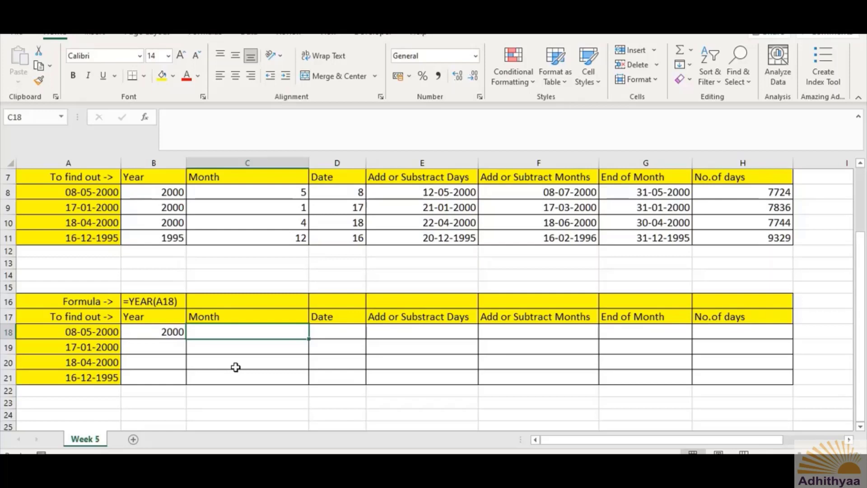
text(=mon)
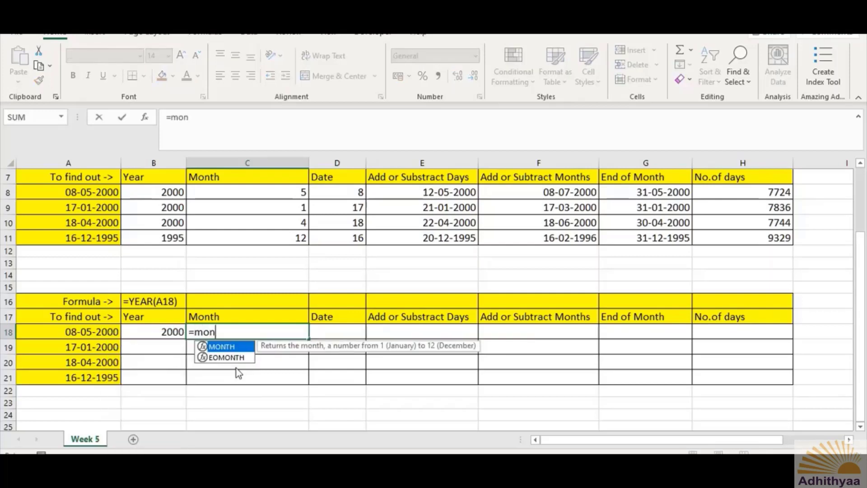
text(th()
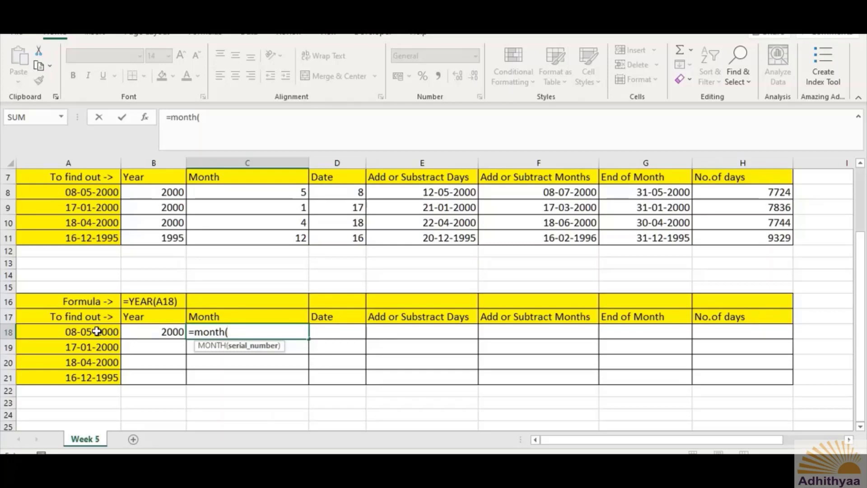
click(96, 332)
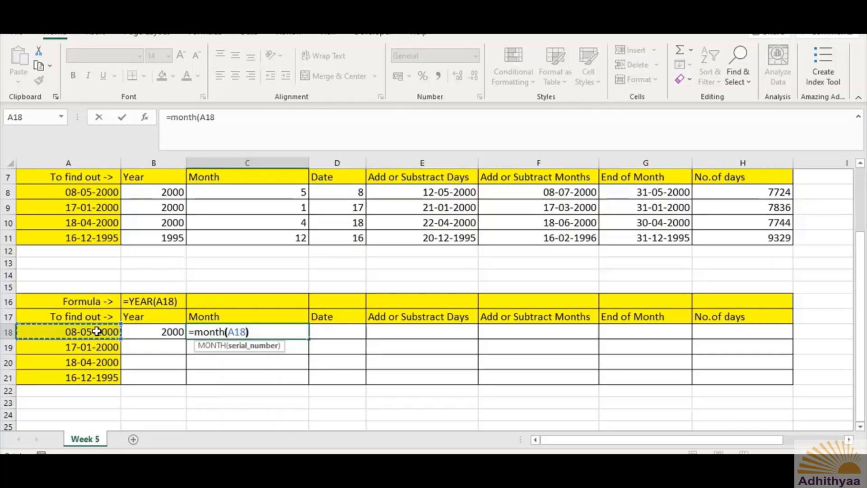
text())
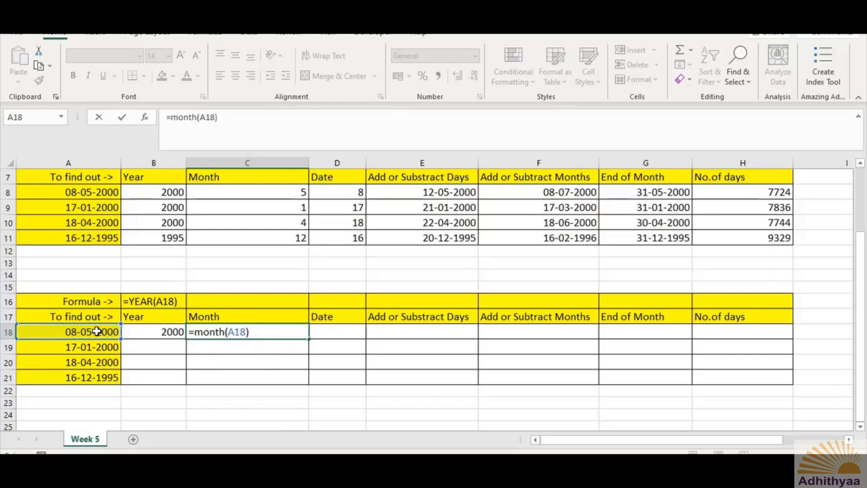
key(Return)
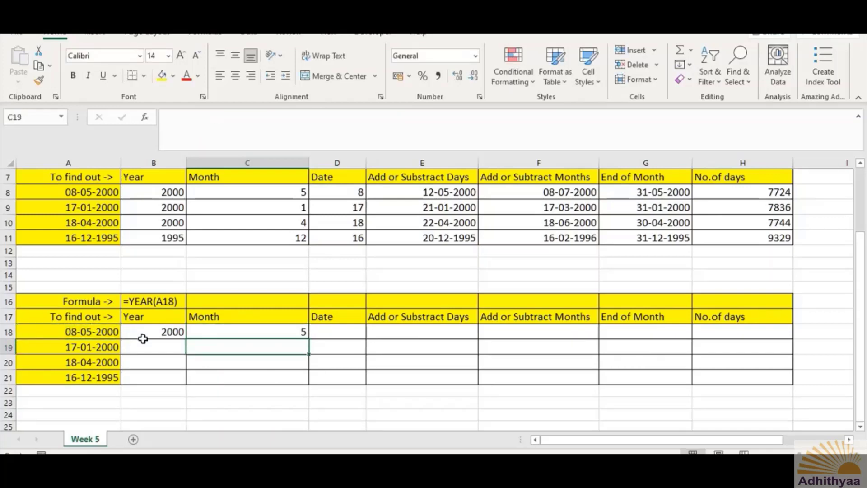
click(247, 331)
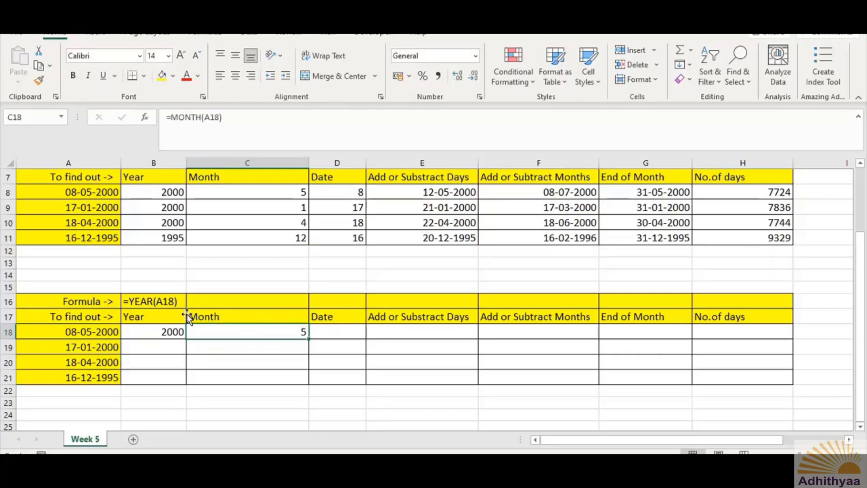
Fill the FORMULATEXT formula from B16 across to C16 to show the month formula as text.
click(160, 301)
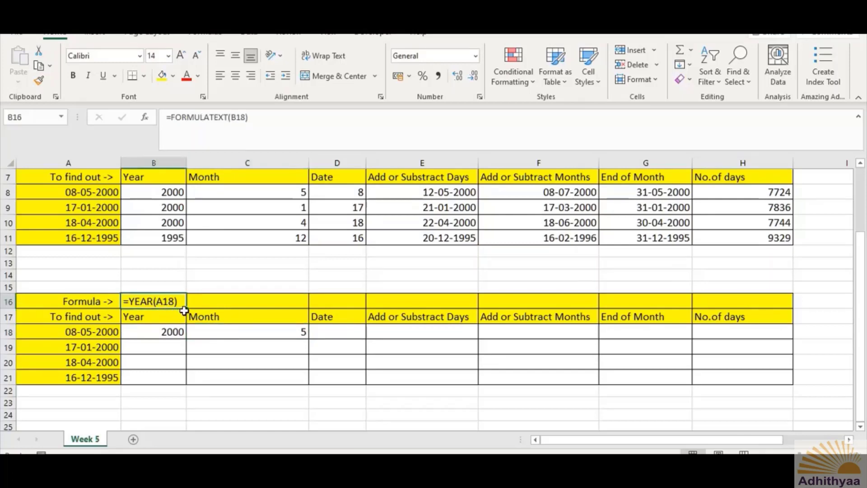
drag(185, 309, 295, 309)
click(252, 296)
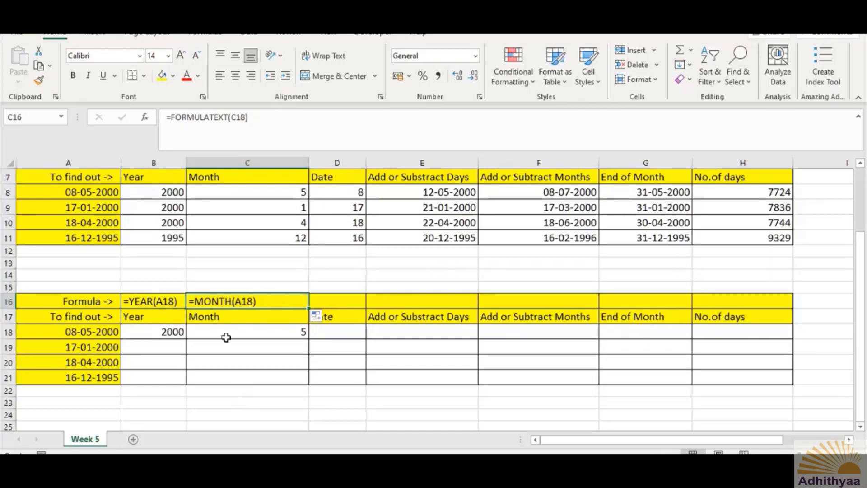
Enter the formula =DAY(A18) in cell D18 to extract the day of the first sample date.
click(334, 330)
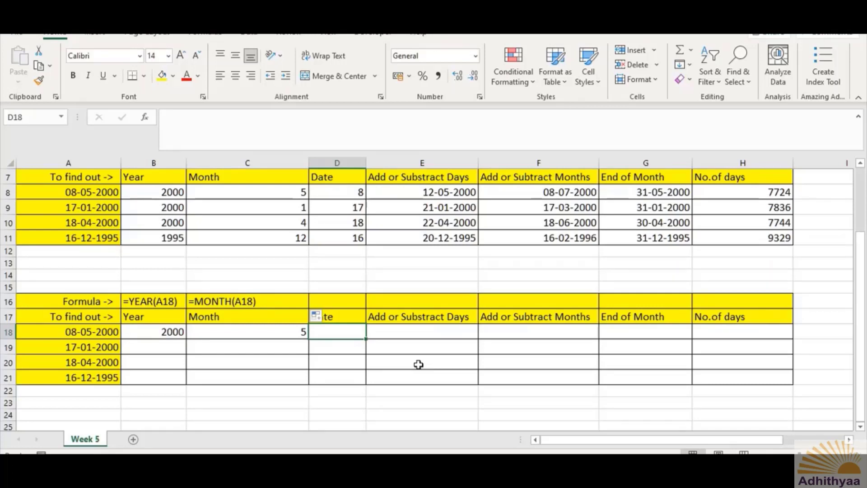
text(=day)
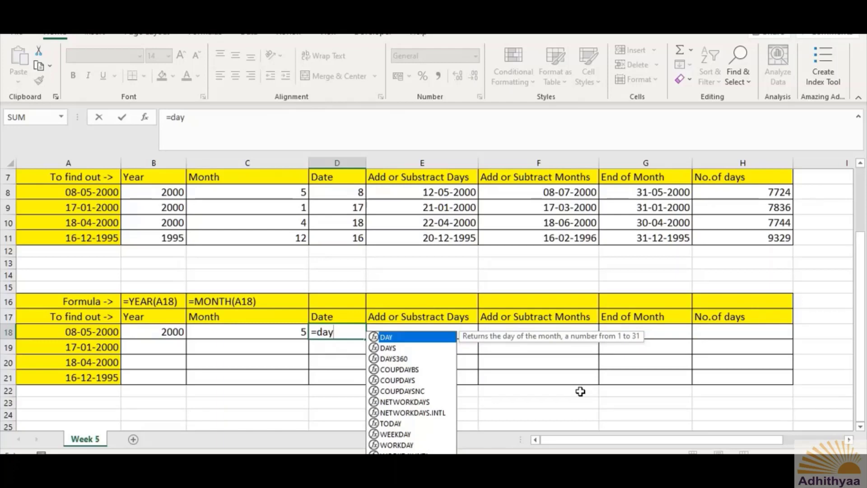
text(()
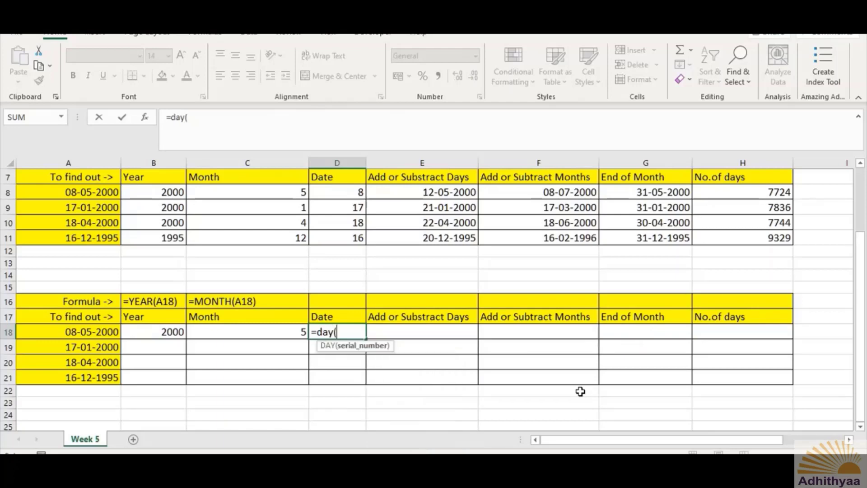
click(101, 333)
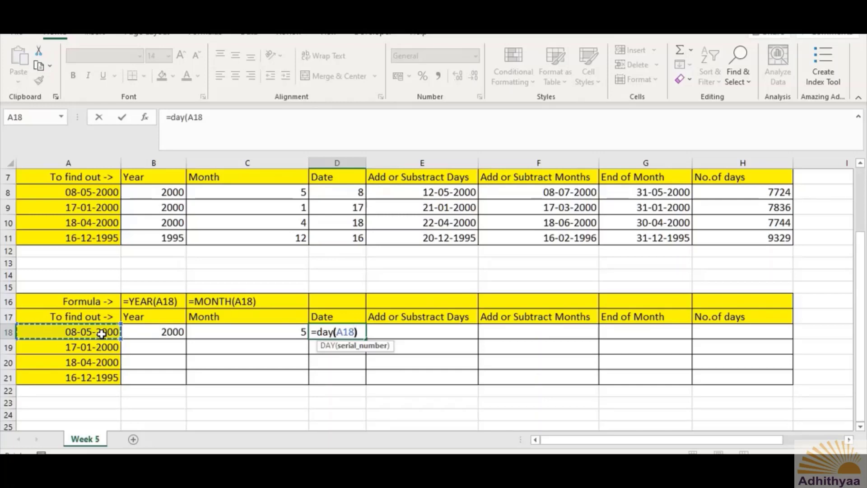
text())
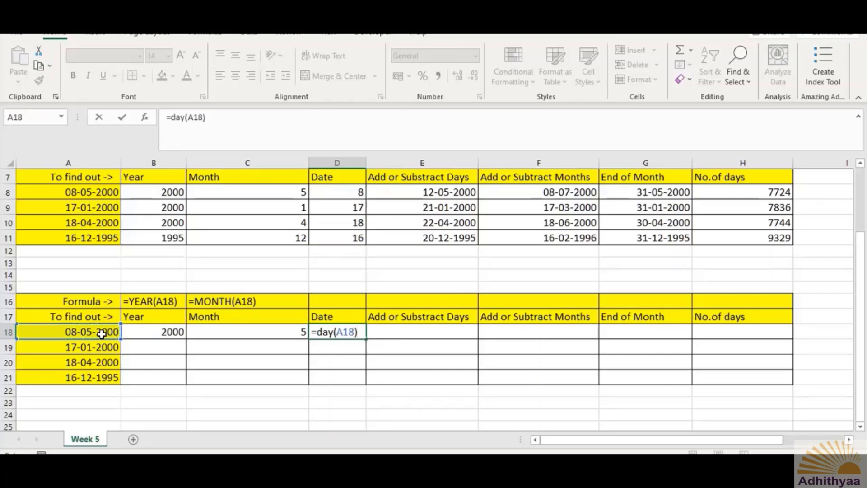
key(Return)
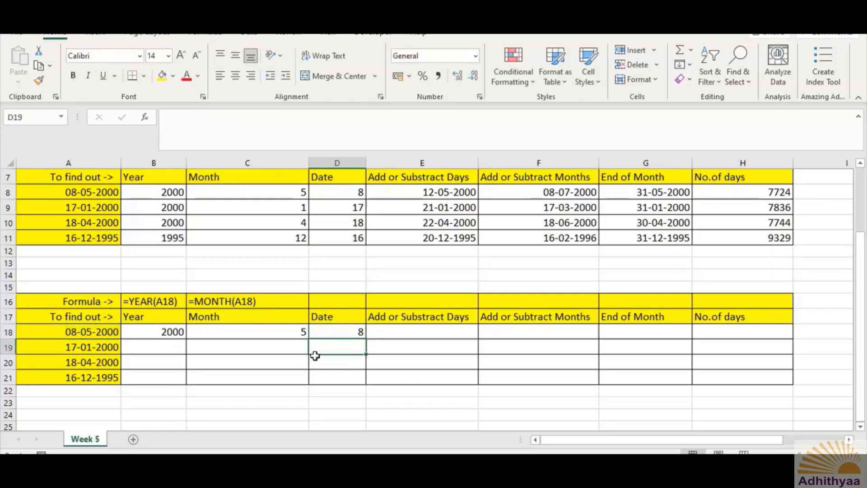
click(359, 332)
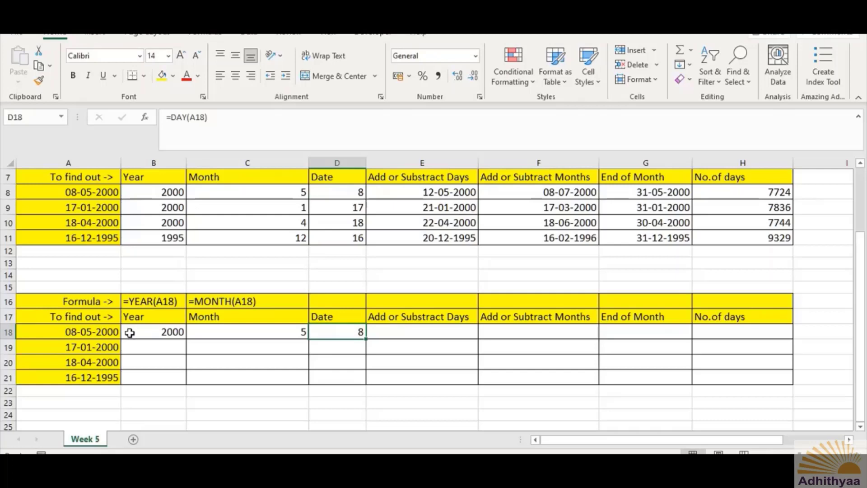
drag(167, 332, 351, 334)
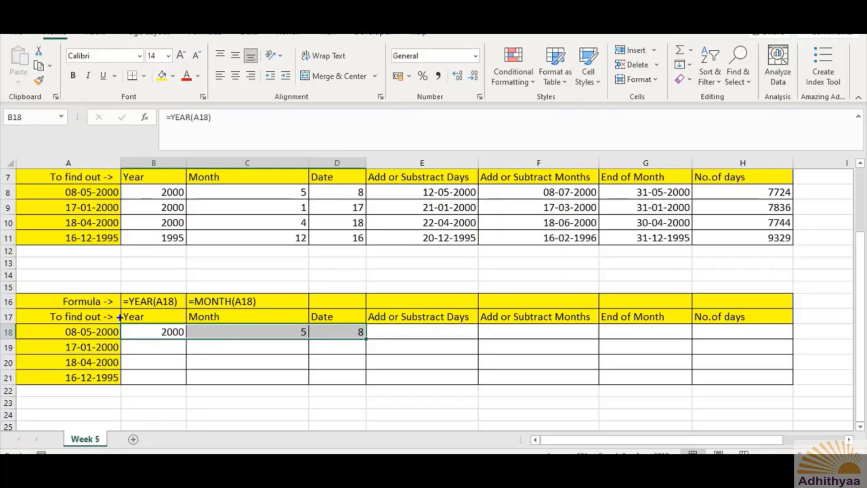
mouse_move(119, 318)
mouse_down()
mouse_move(120, 343)
mouse_move(145, 349)
mouse_move(373, 344)
mouse_up()
click(234, 344)
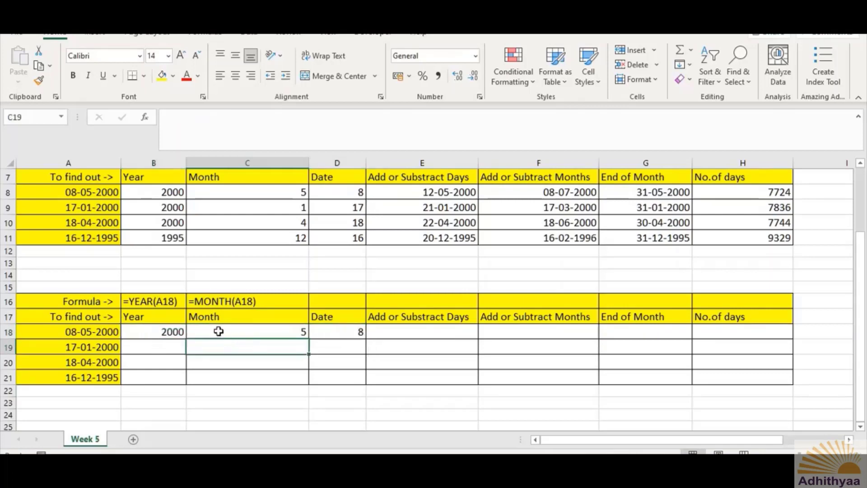
click(166, 331)
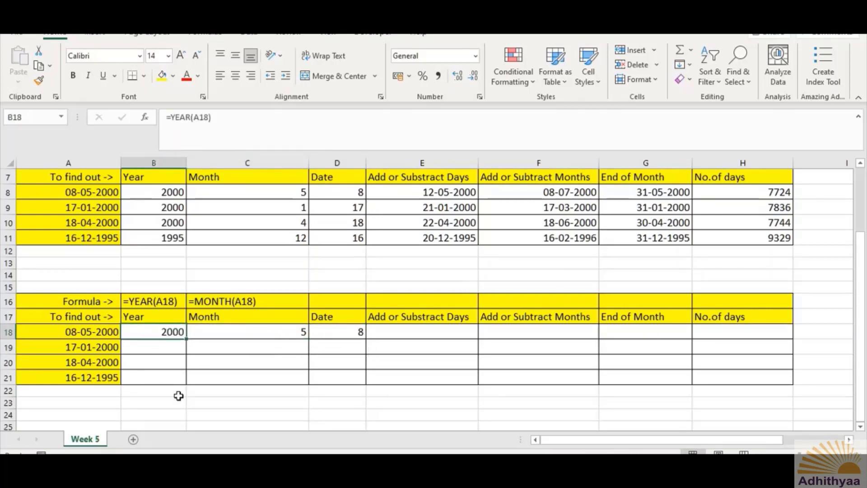